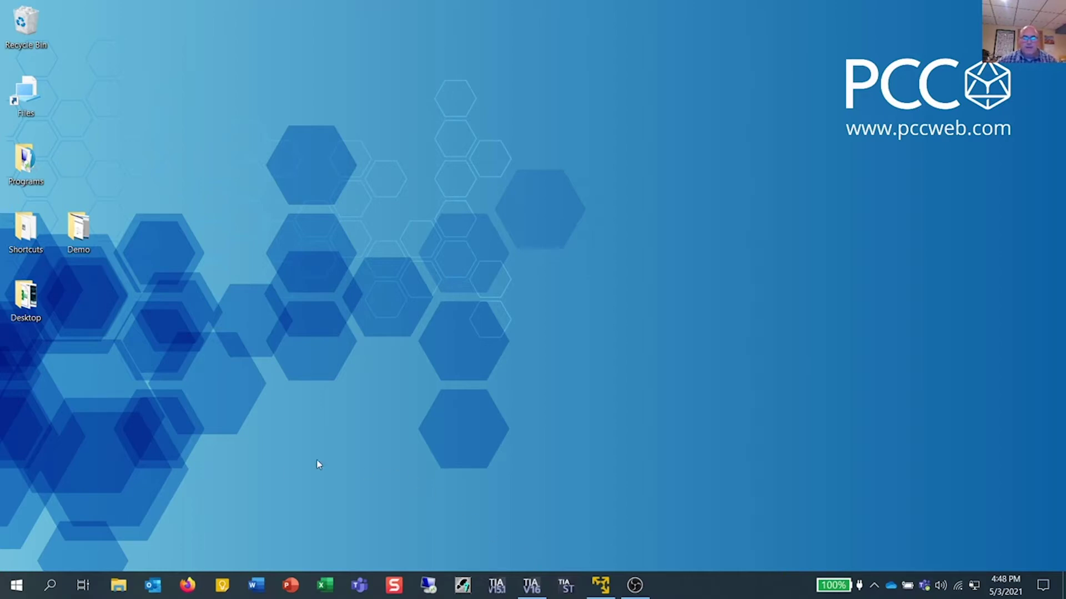
- In Firefox, go from helmholz.de through the EtherNet/IP products to the PN/EtherNetIP Coupler page
left_click(187, 588)
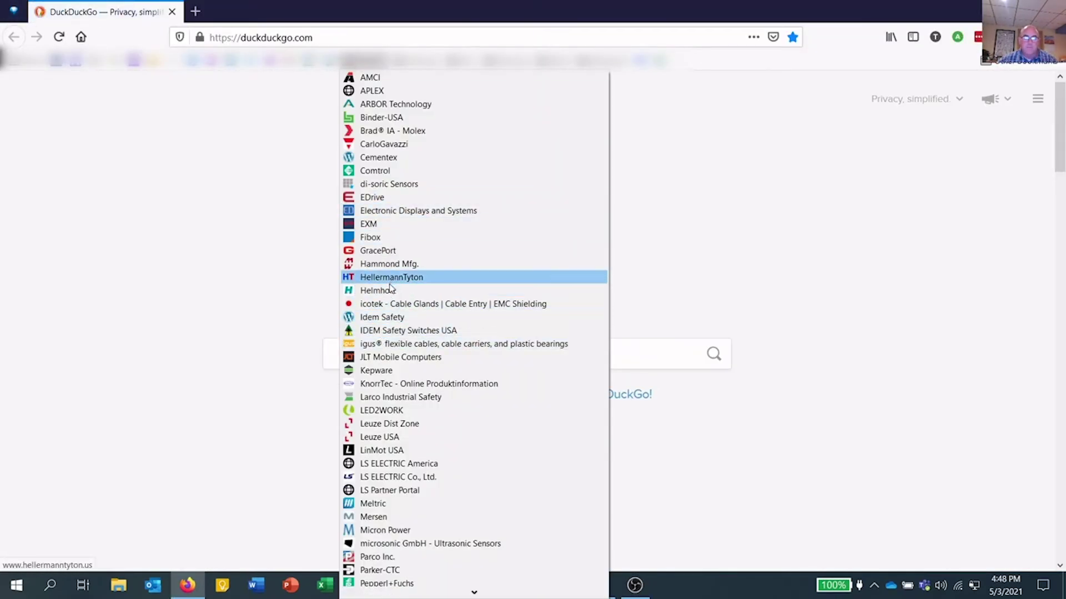
left_click(385, 290)
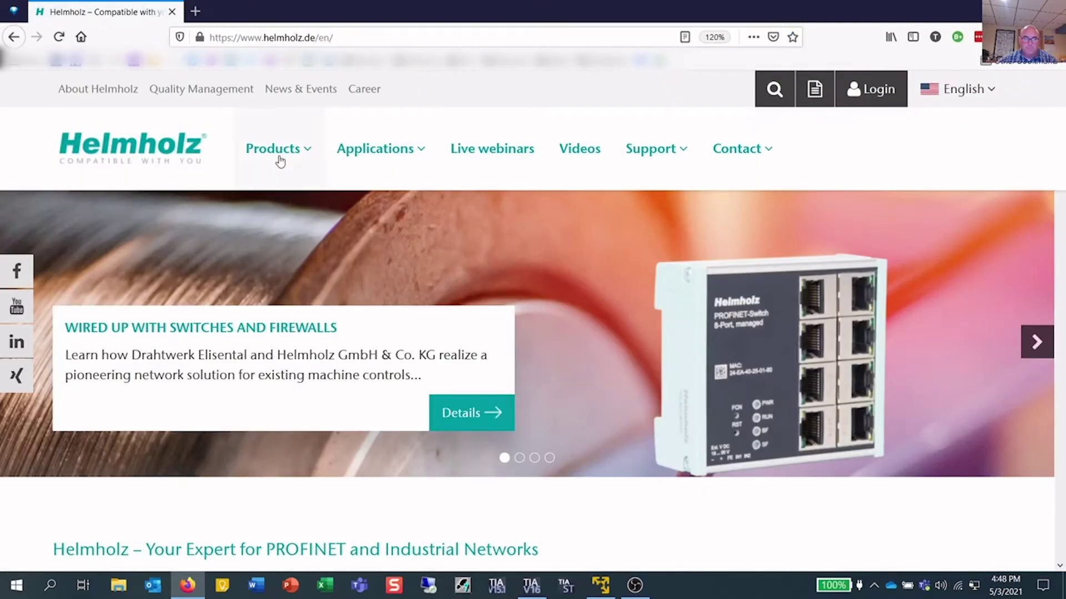
mouse_move(280, 161)
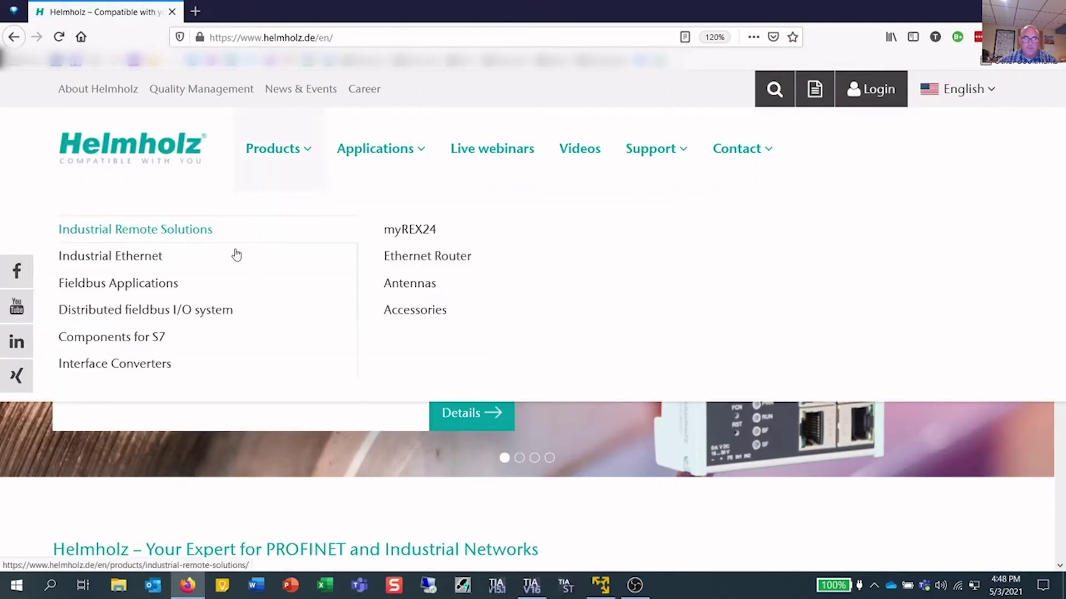
mouse_move(167, 289)
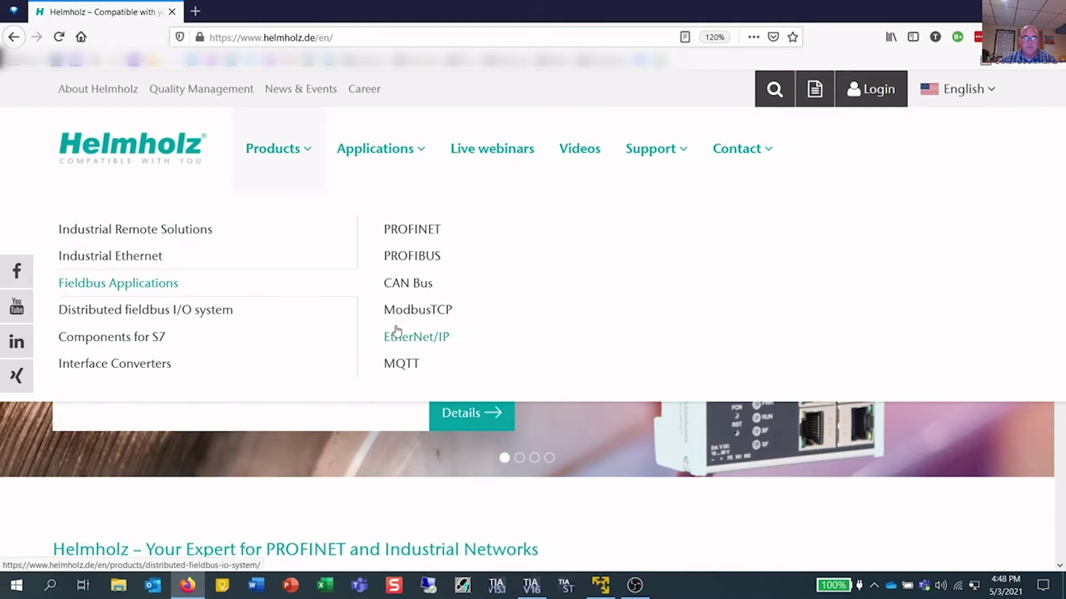
left_click(428, 340)
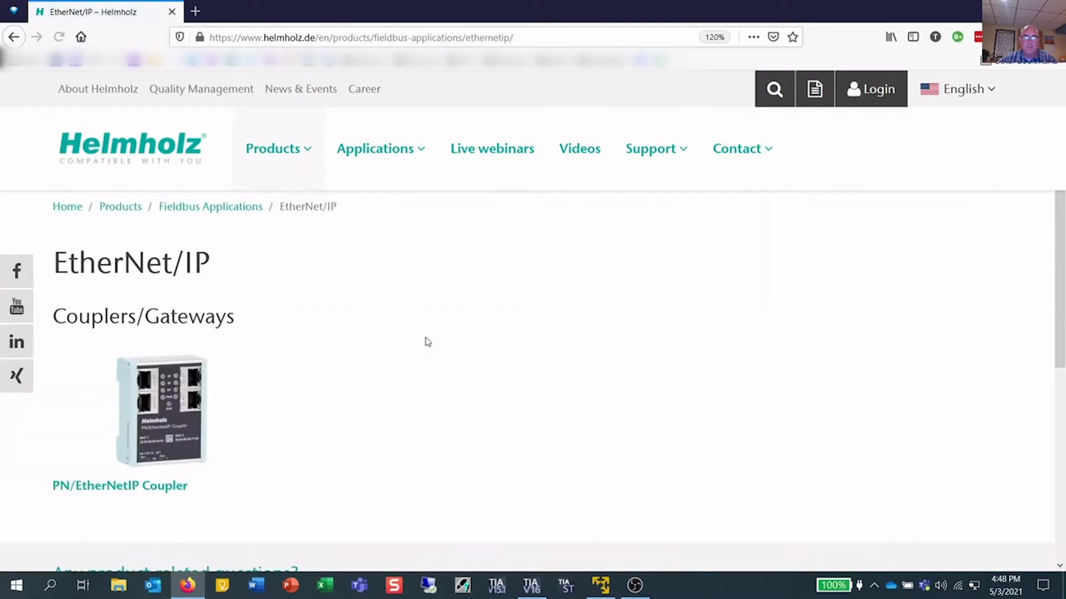
left_click(99, 494)
- Download and save the coupler's GSDML zip (20200730) from its Software/Drivers downloads
scroll(398, 495, "down", 15)
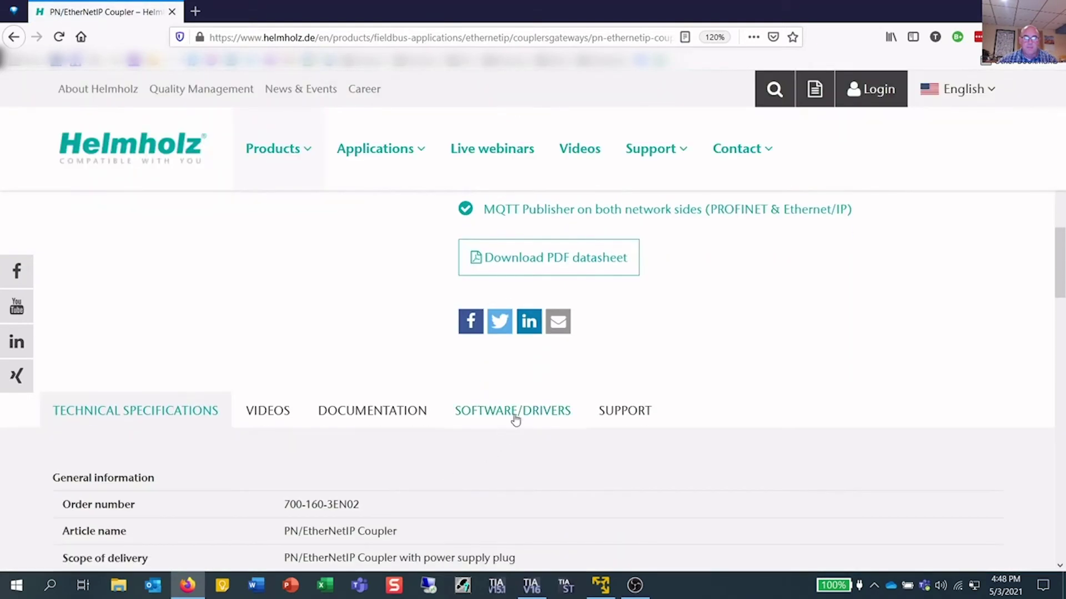
left_click(518, 414)
scroll(484, 449, "down", 1)
scroll(484, 448, "down", 3)
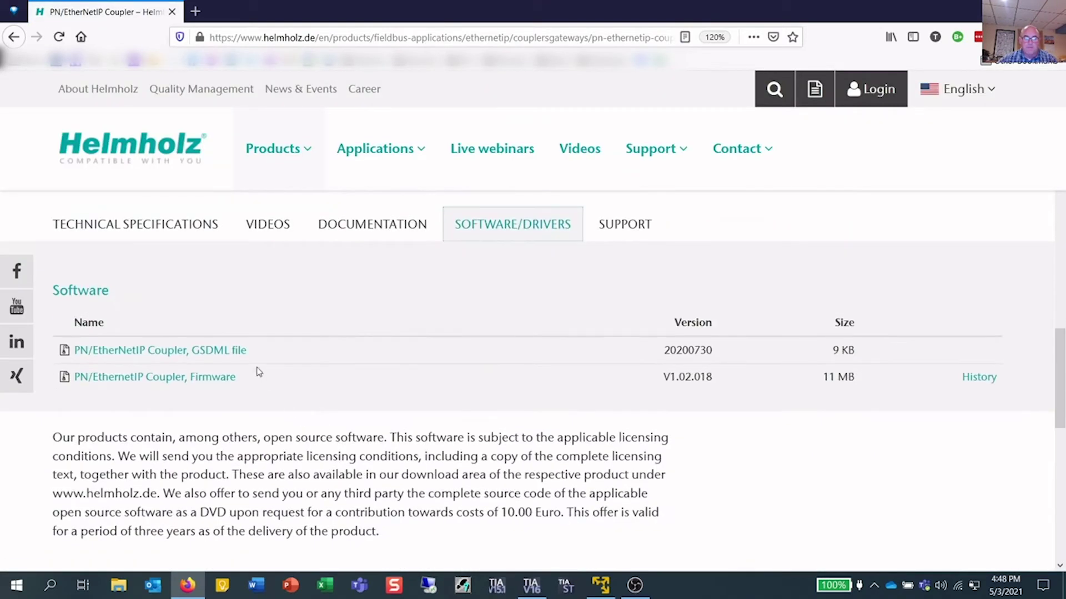
left_click(232, 353)
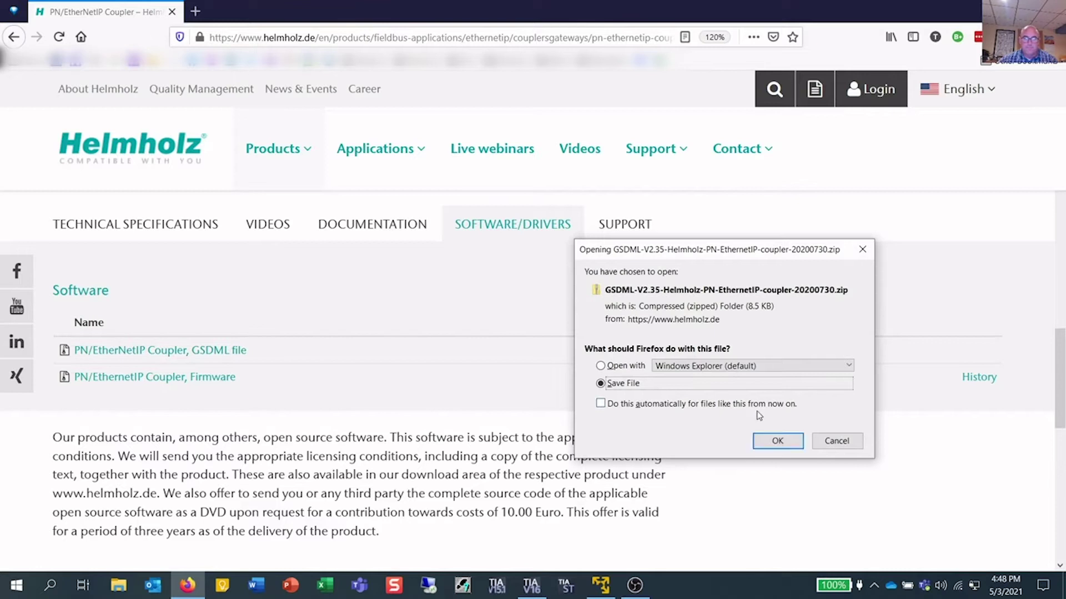
left_click(776, 440)
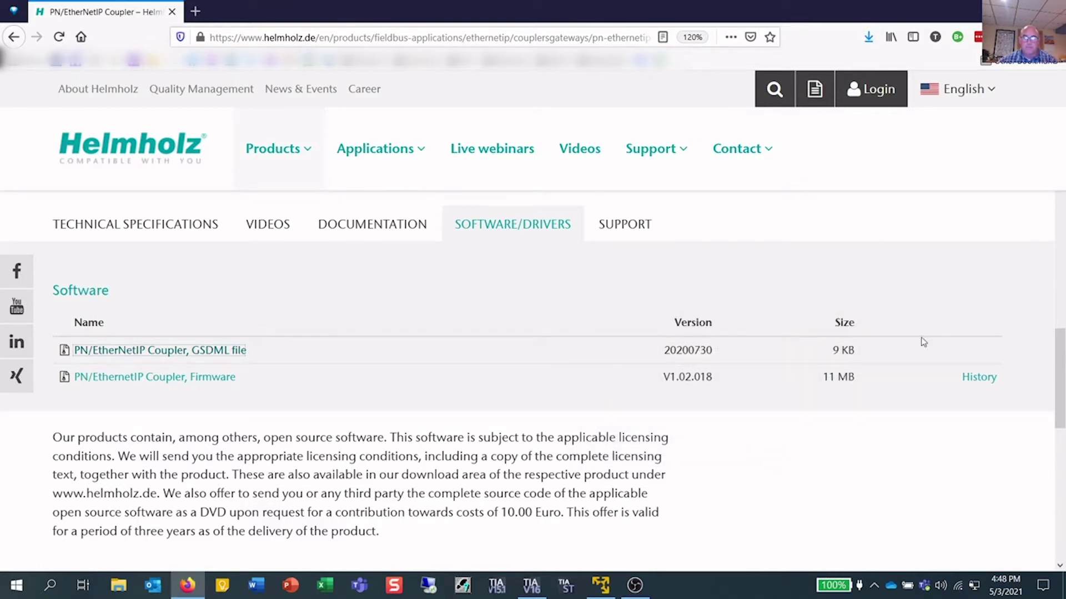
- Return to TIA Portal and show the Helmholz PNIE Demo project's network view
key("super+d")
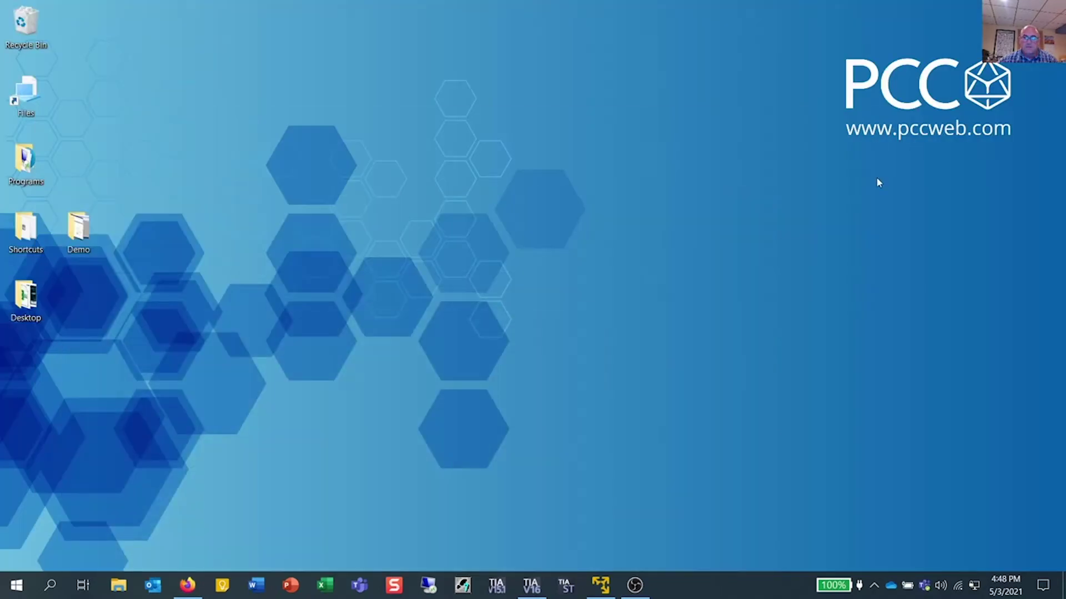
left_click(531, 587)
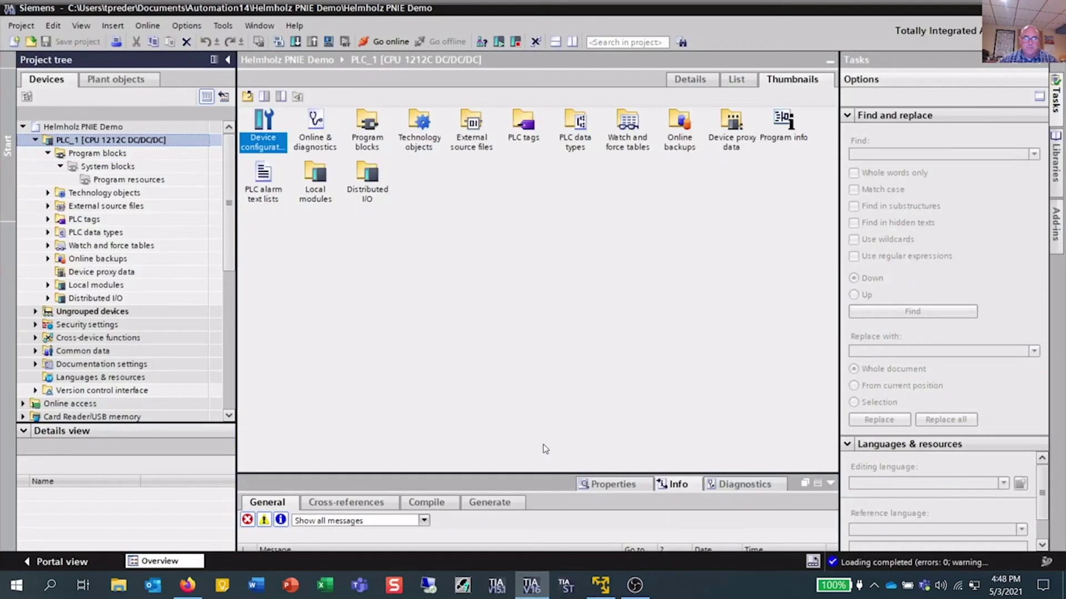
double_click(263, 132)
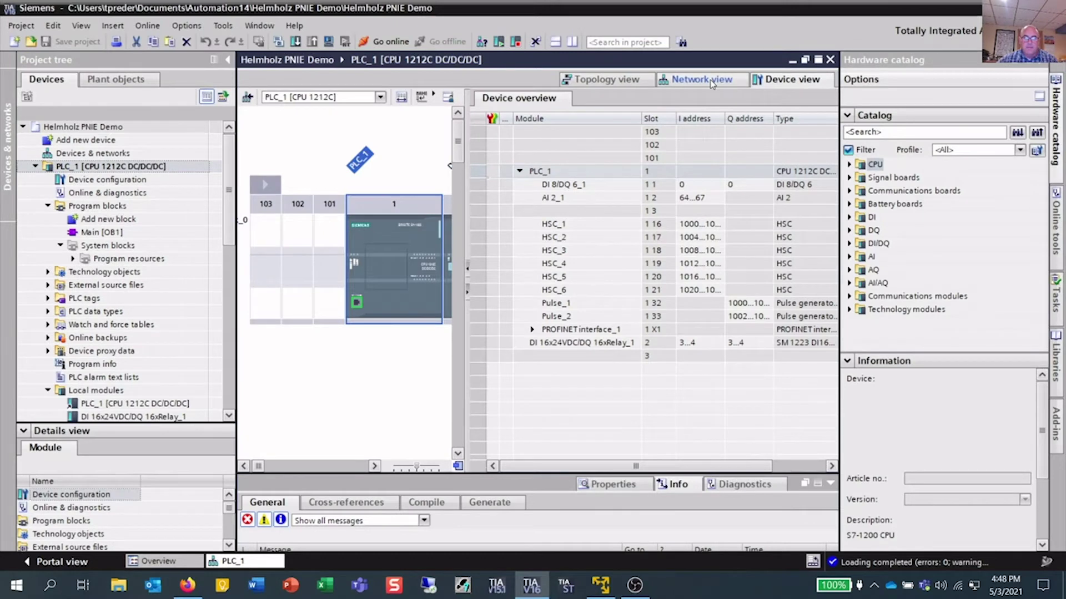
left_click(701, 79)
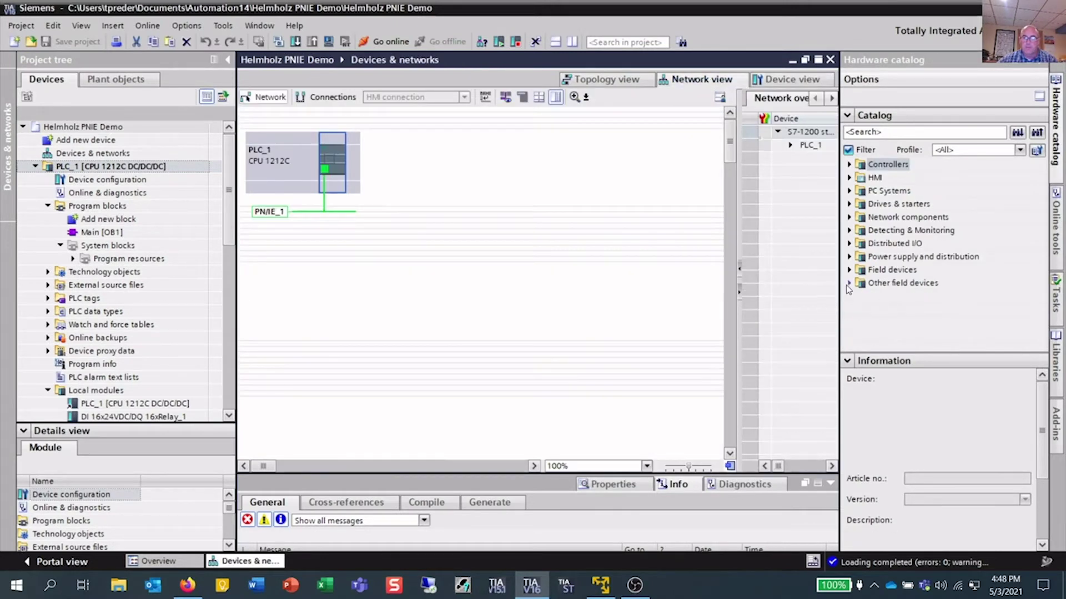
- Expand the catalog to Other field devices > PROFINET IO > Gateway > Helmholz GmbH & Co. KG
left_click(848, 284)
left_click(861, 309)
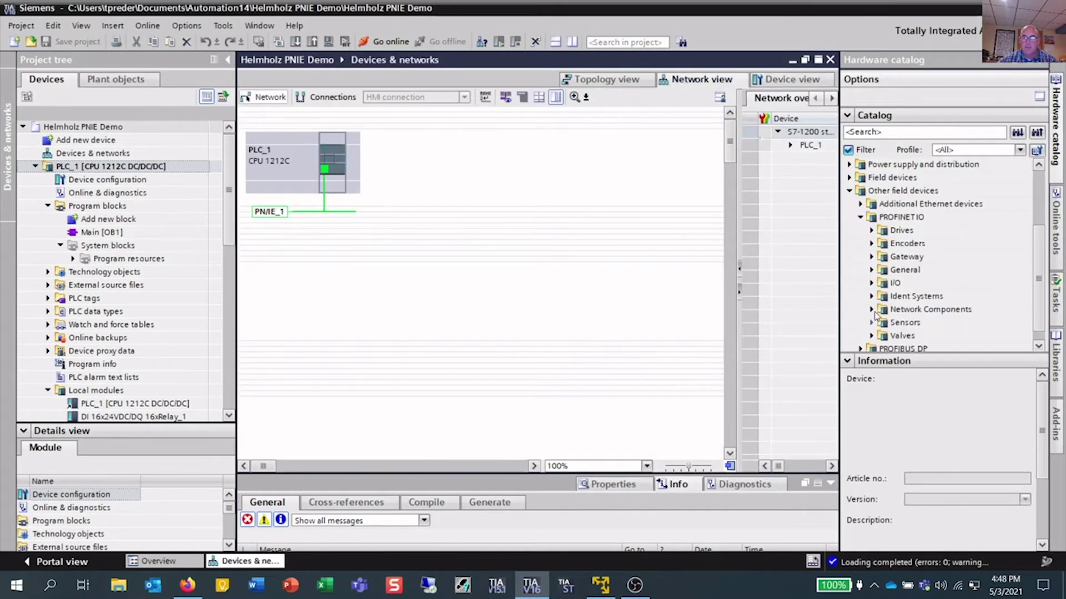
left_click(872, 257)
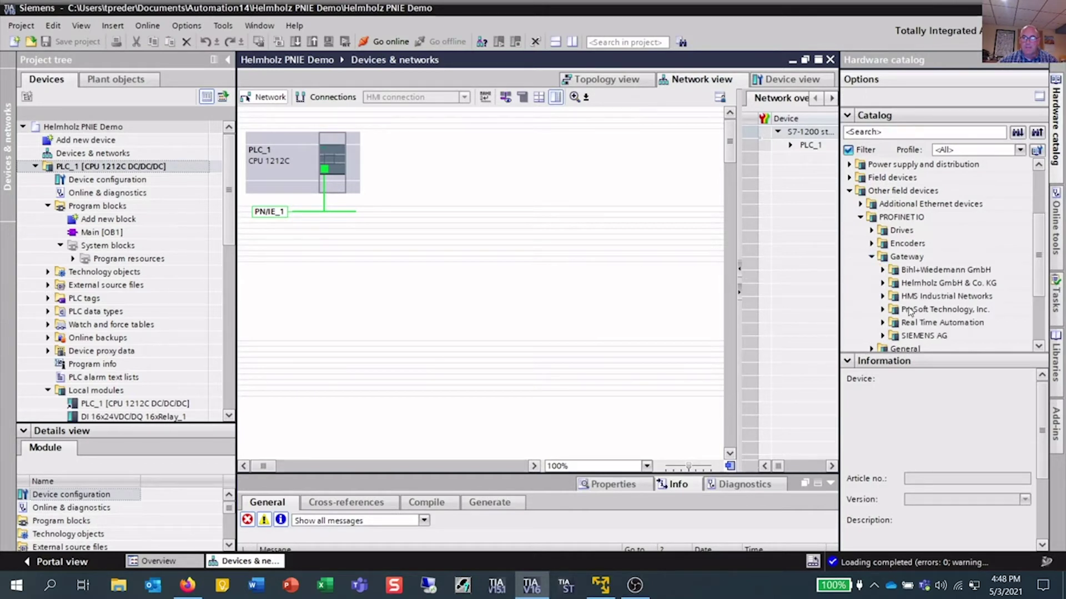
left_click(883, 284)
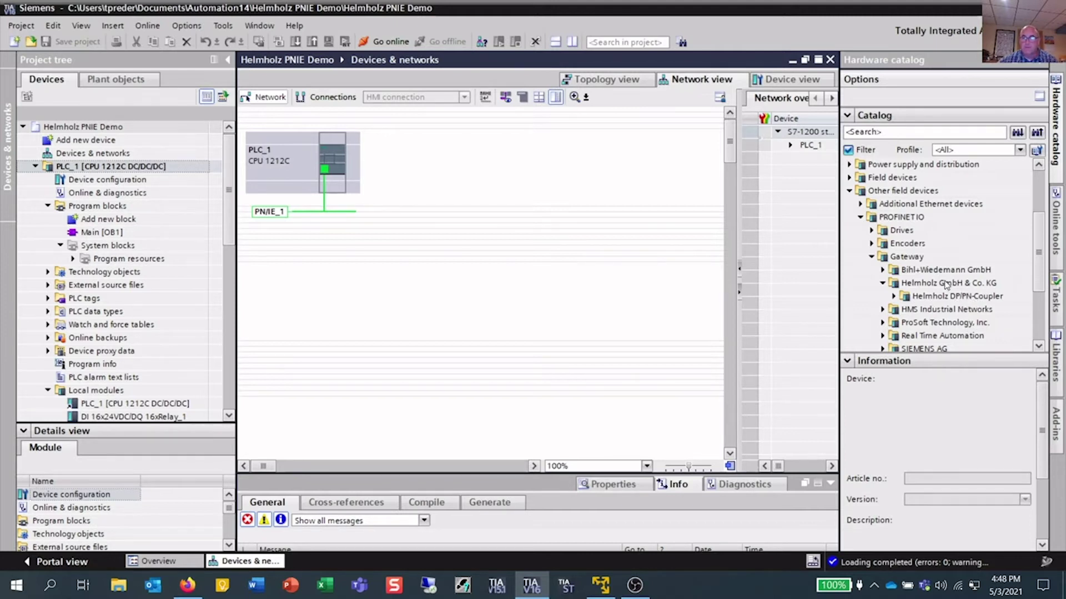
- In the GSD file manager, set the source path to Desktop\Demo\GSDML
left_click(203, 28)
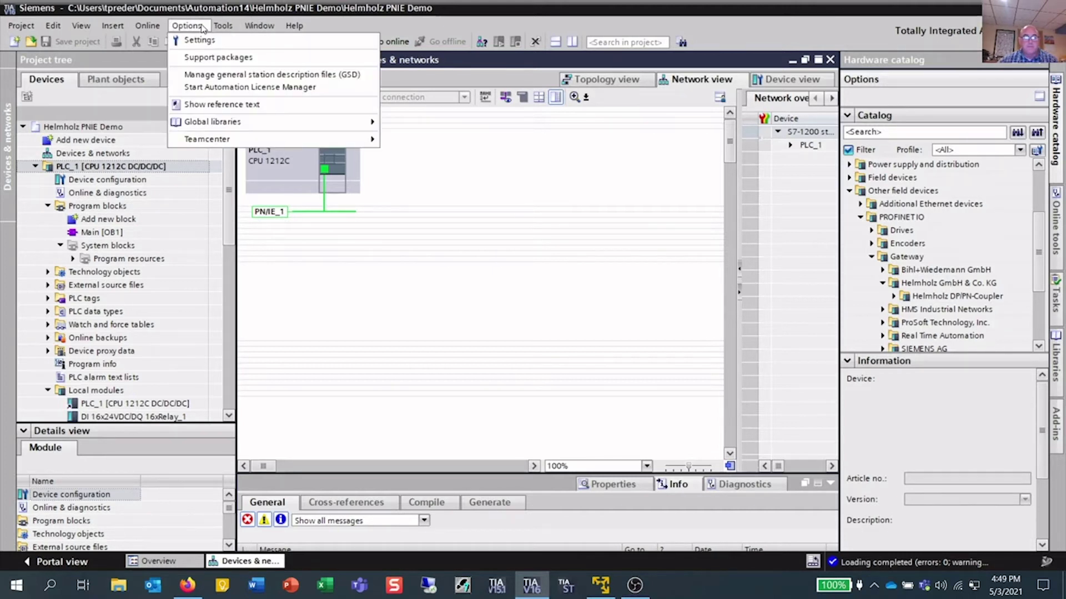
left_click(216, 76)
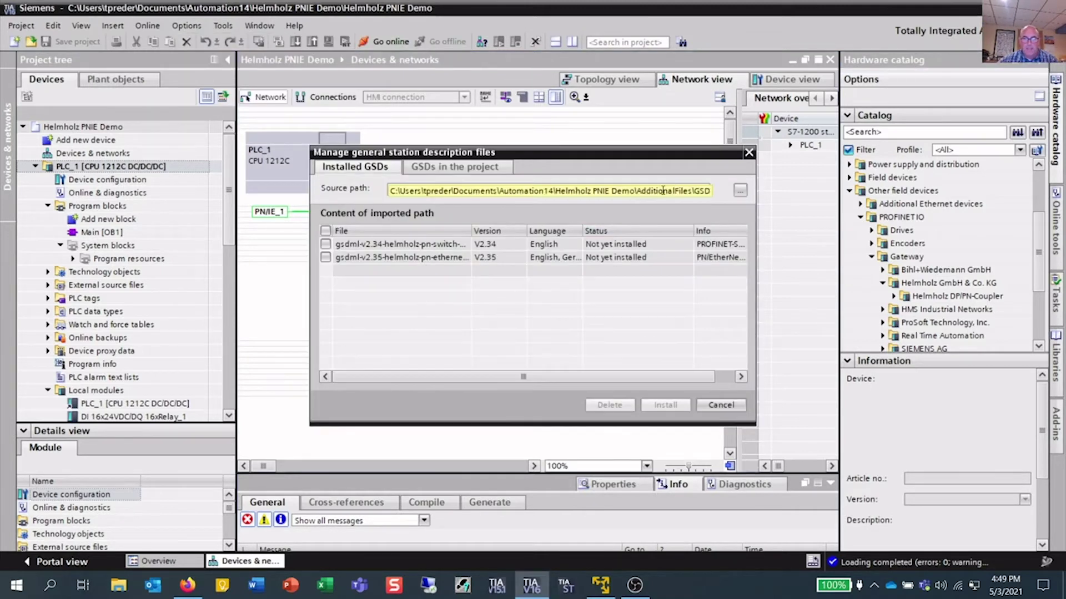
left_click(740, 191)
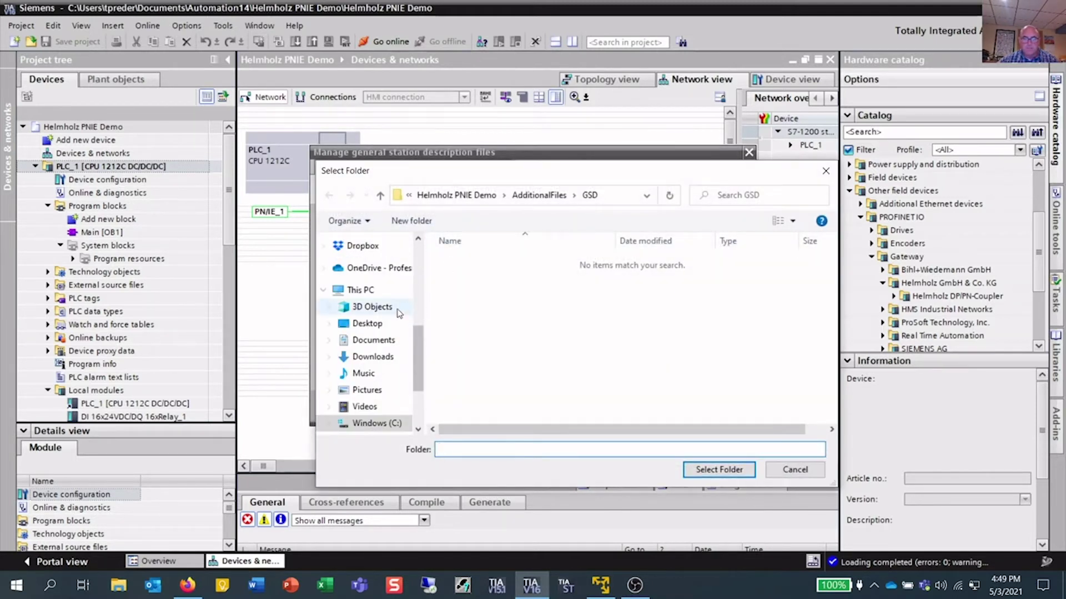
left_click(381, 327)
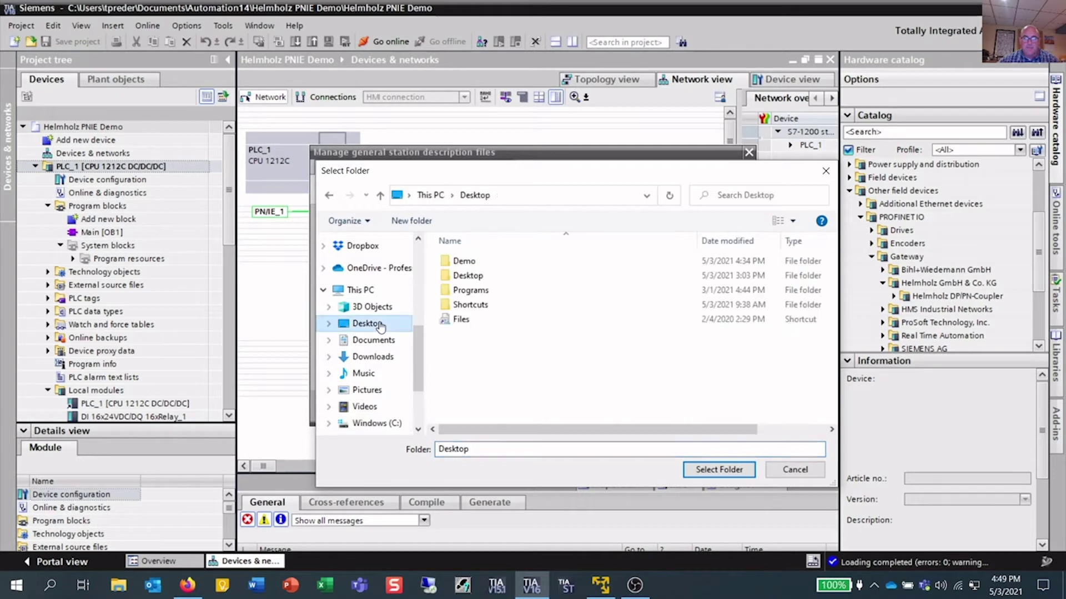
double_click(481, 261)
double_click(487, 264)
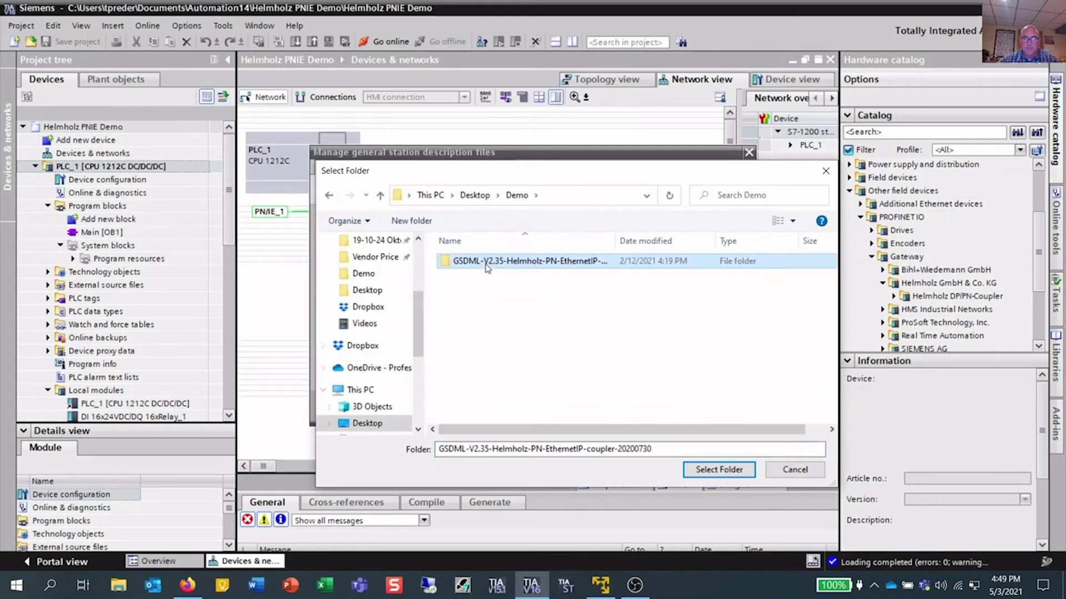
left_click(719, 469)
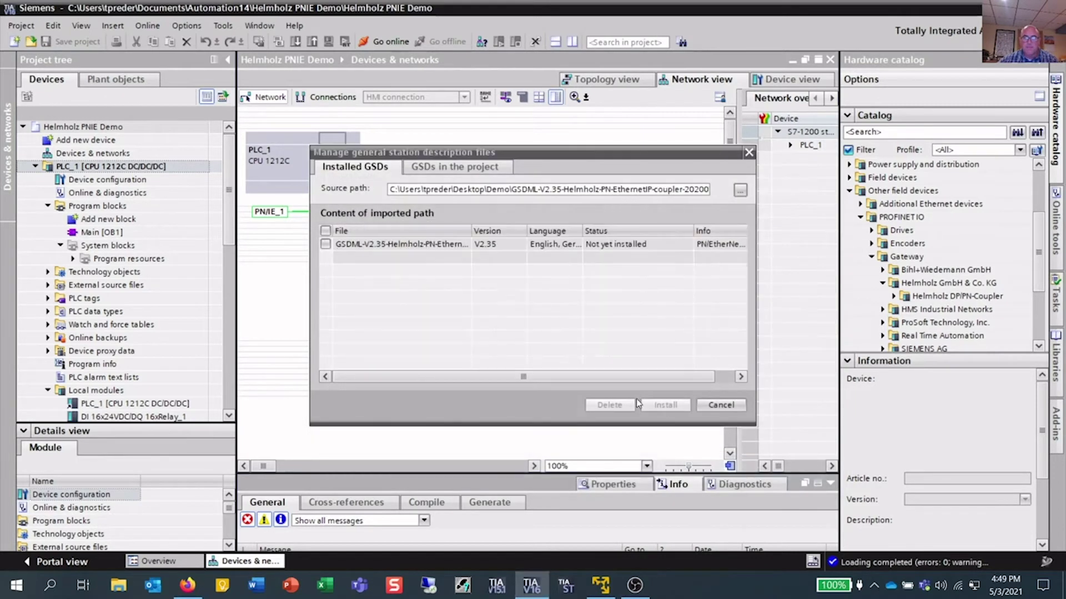
- Install the Helmholz GSDML V2.35 file and close the installation result
left_click(326, 244)
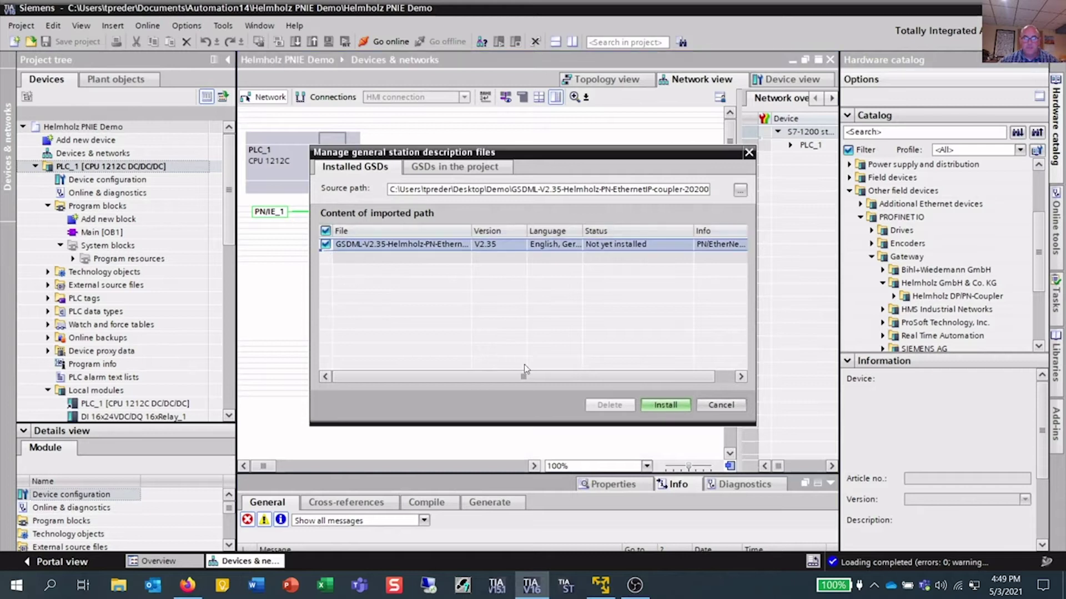
left_click(665, 405)
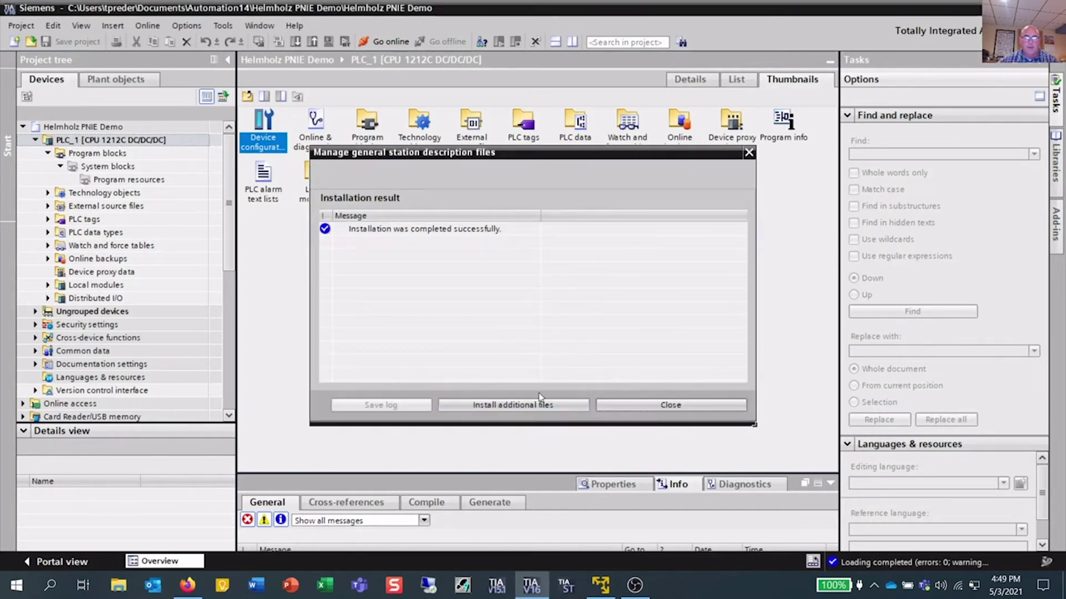
left_click(698, 405)
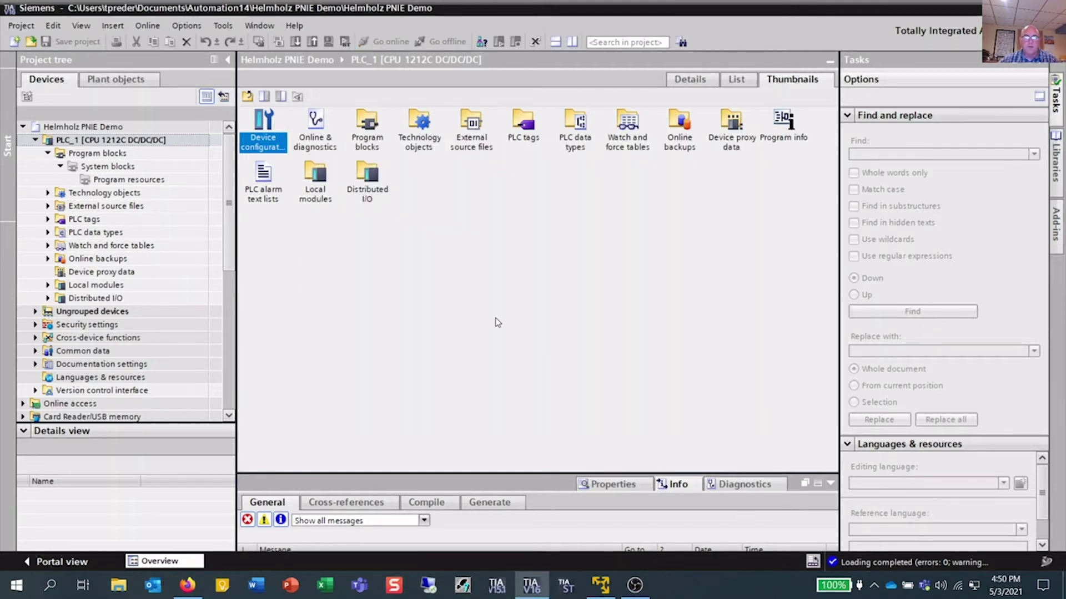
- Reopen the network view and expand the catalog to the Helmholz GmbH & Co. KG gateways
double_click(271, 147)
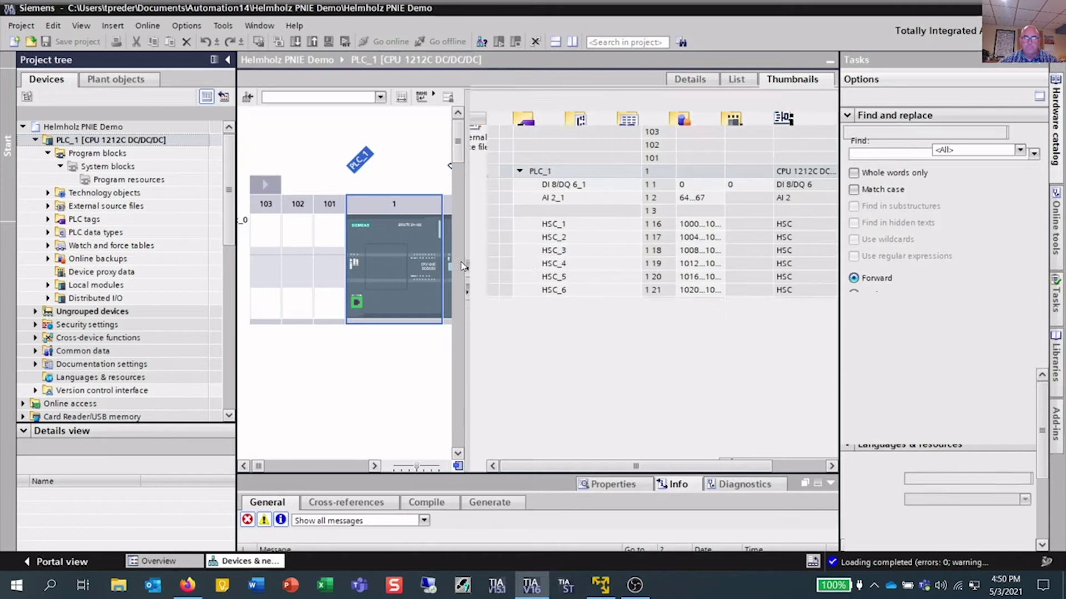
left_click(702, 81)
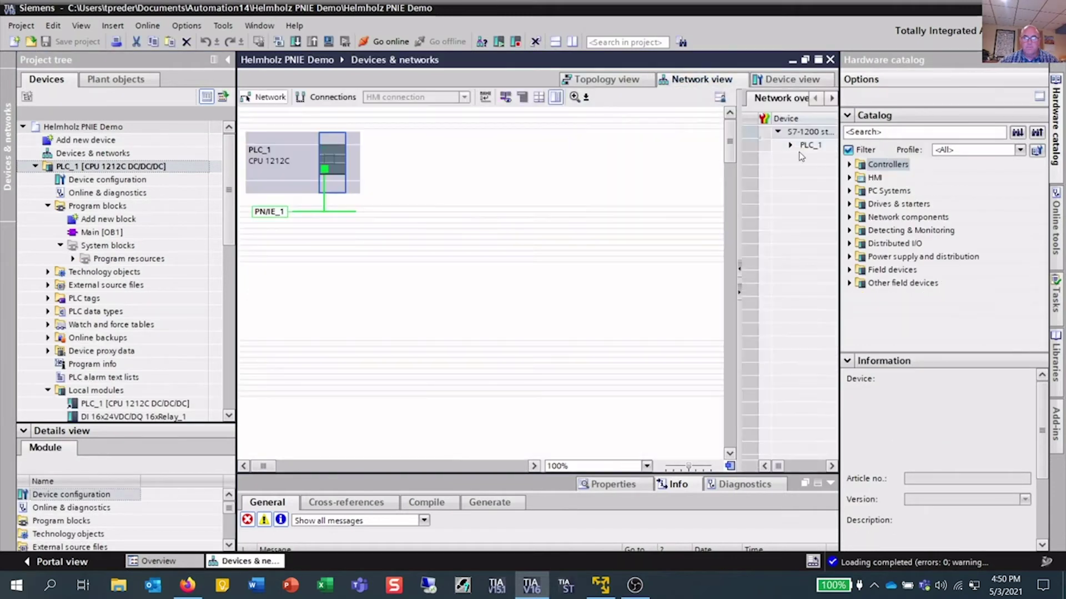
left_click(848, 284)
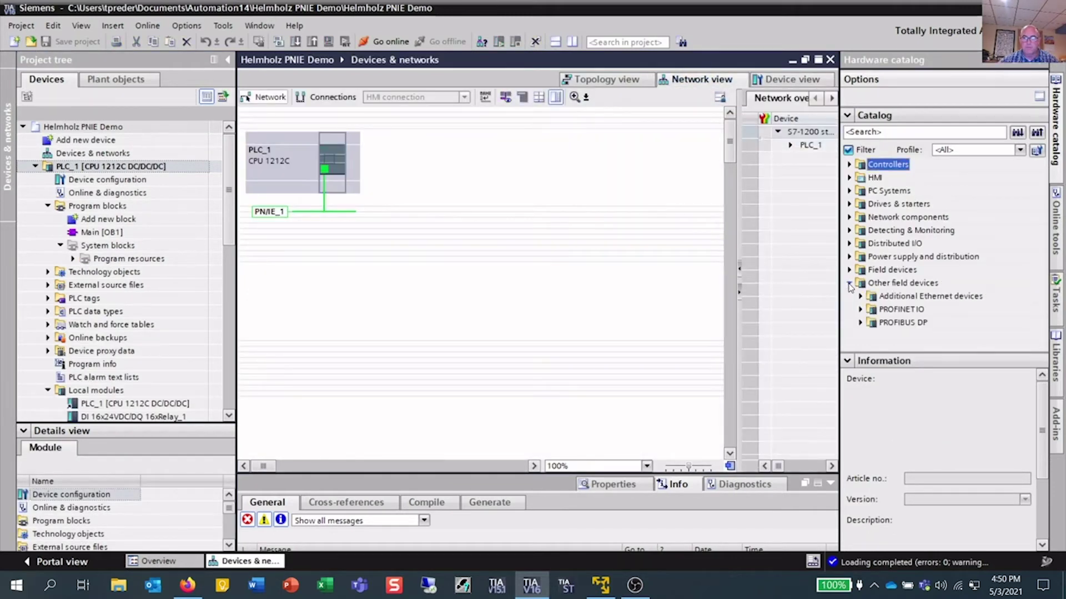
left_click(860, 310)
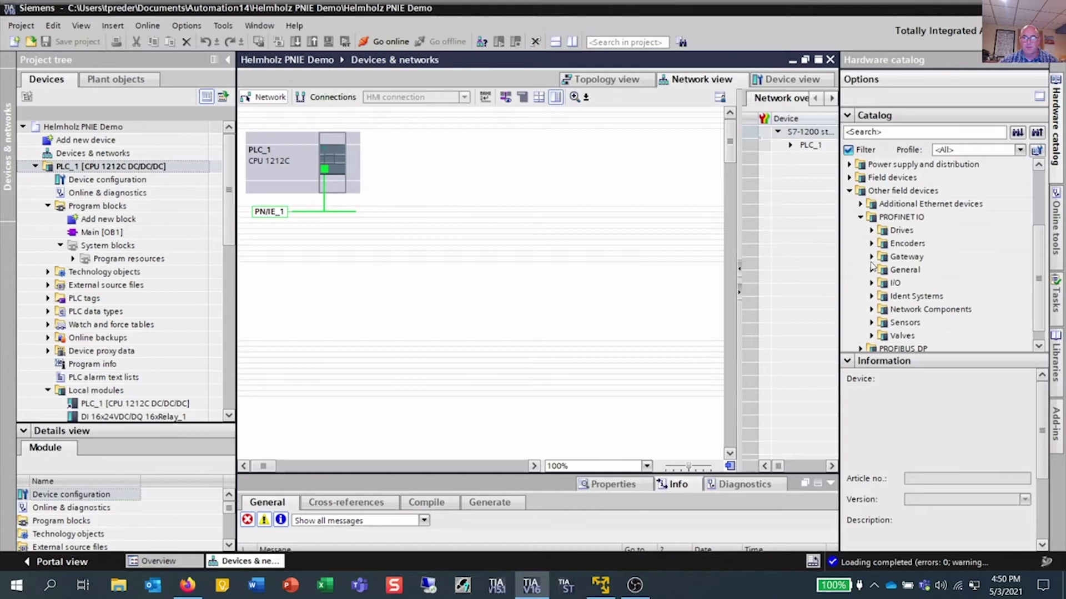
left_click(871, 257)
left_click(882, 283)
- Add the PN/EtherNetIP Coupler to the network and assign it to PLC_1.PROFINET interface_1
left_click(956, 310)
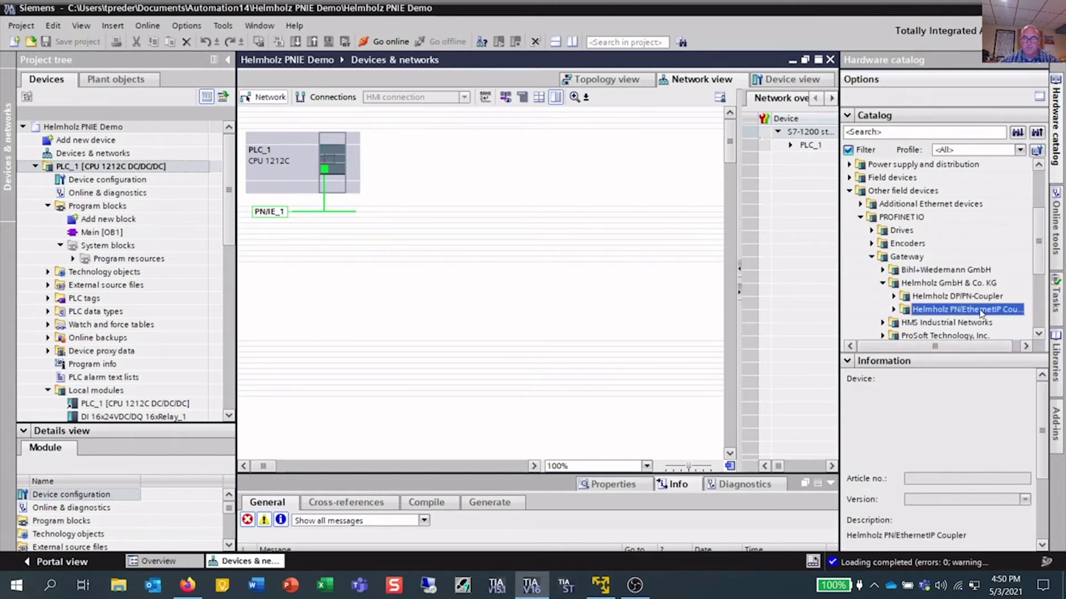
left_click(894, 310)
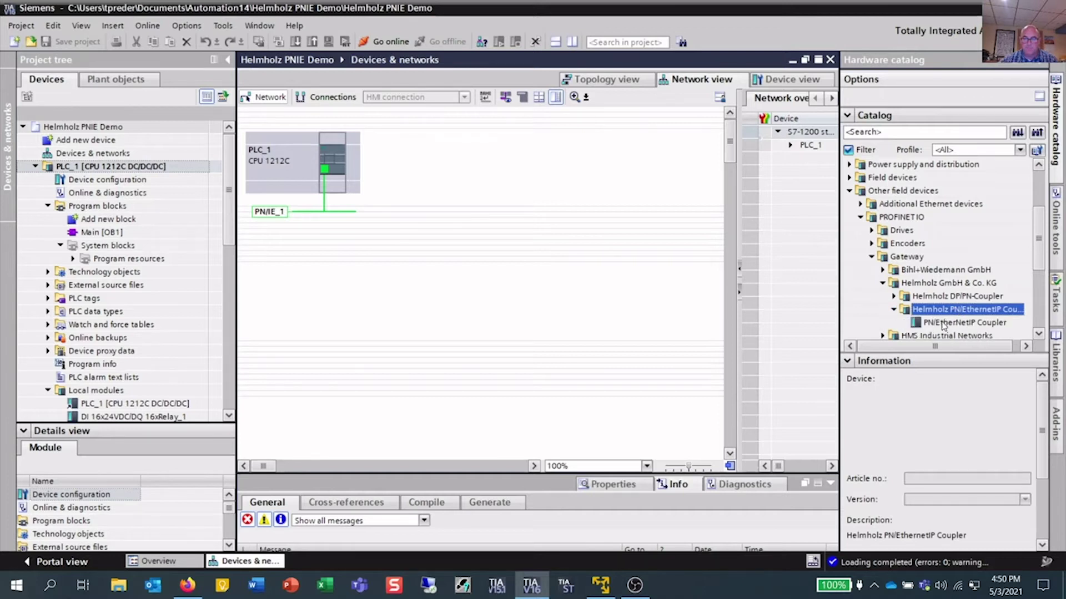
left_click(963, 324)
left_click_drag(963, 327, 472, 191)
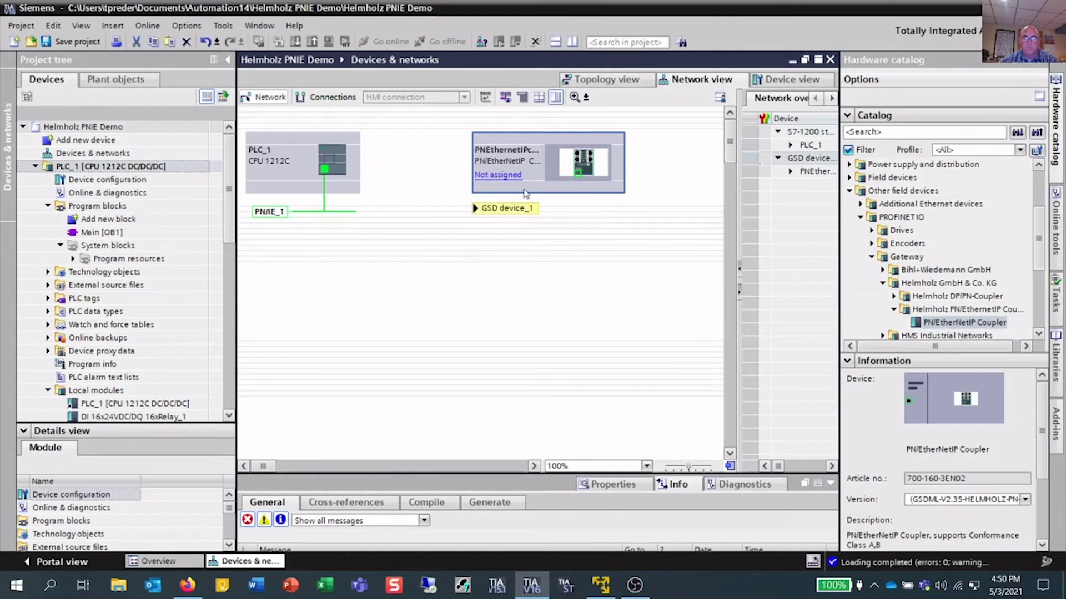
left_click(502, 175)
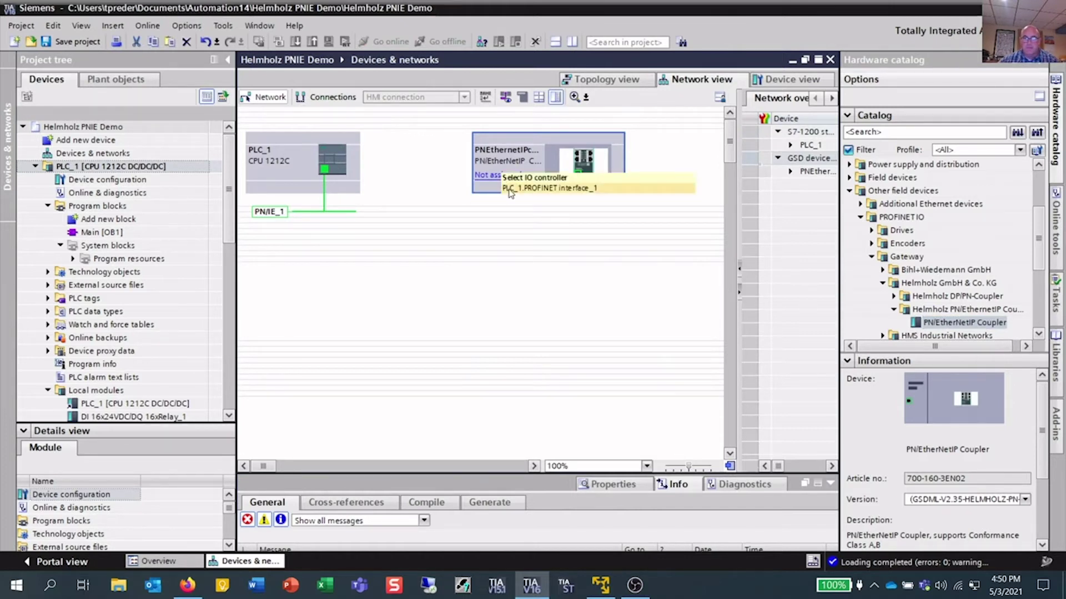
left_click(509, 189)
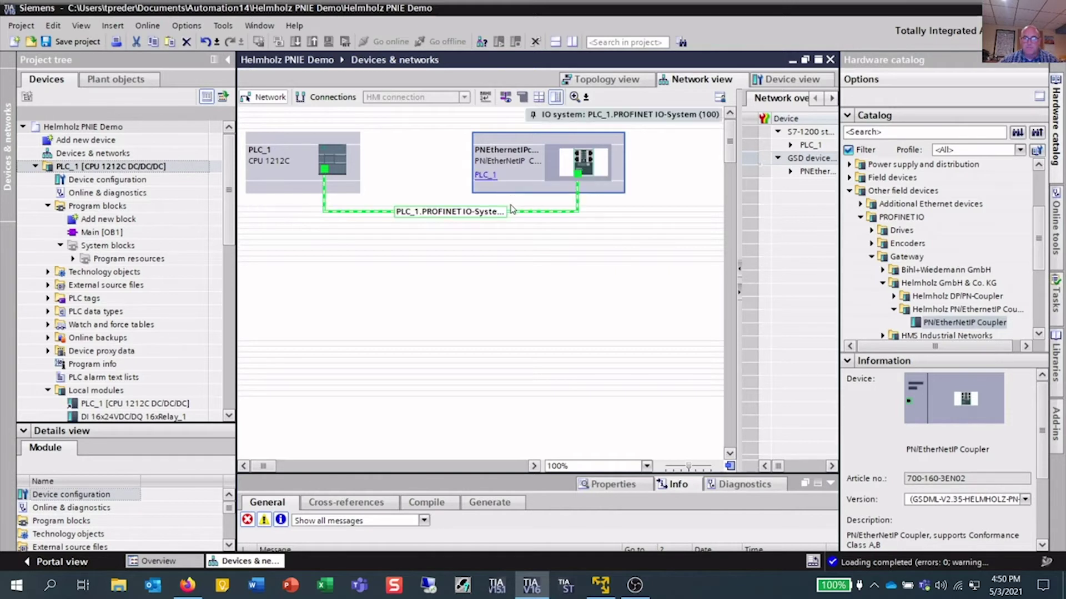
- Put a new input assembly in slot 1 and a 2-byte Unsigned16 input in slot 2
double_click(532, 183)
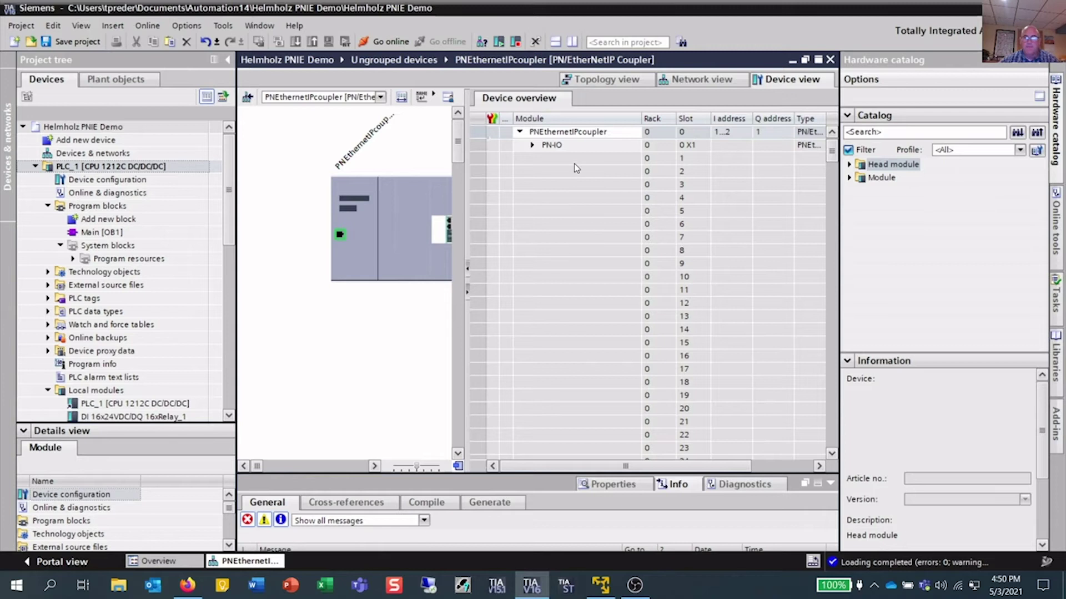
left_click(562, 158)
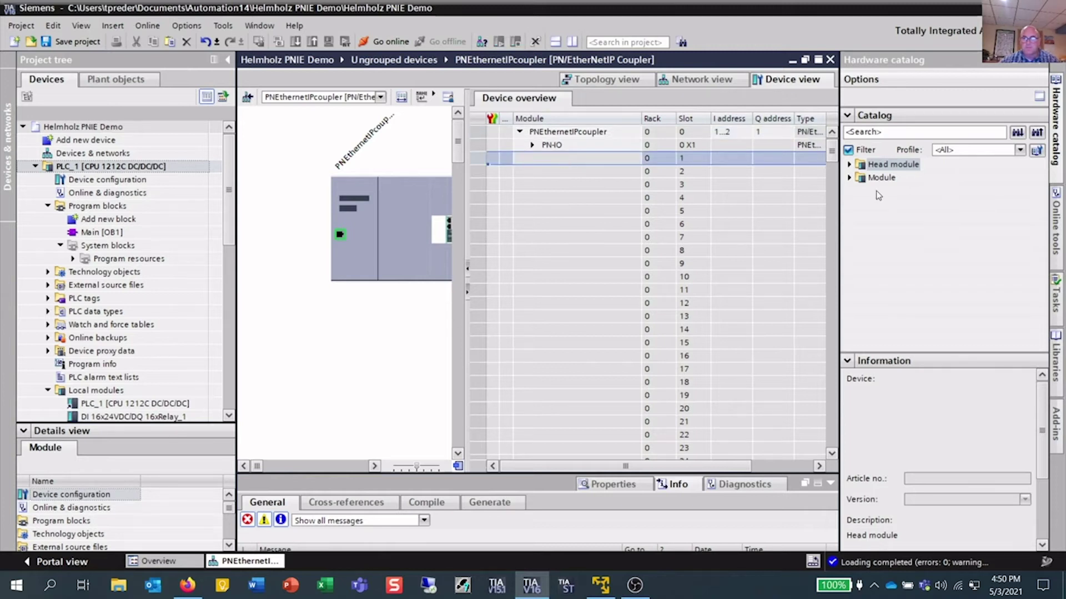
left_click(850, 178)
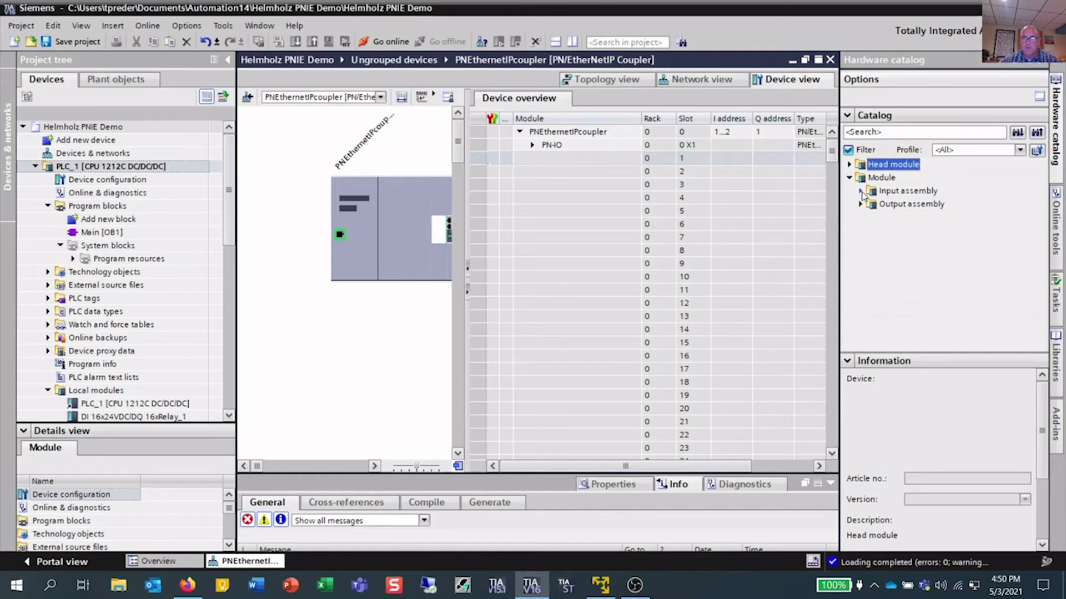
left_click(860, 192)
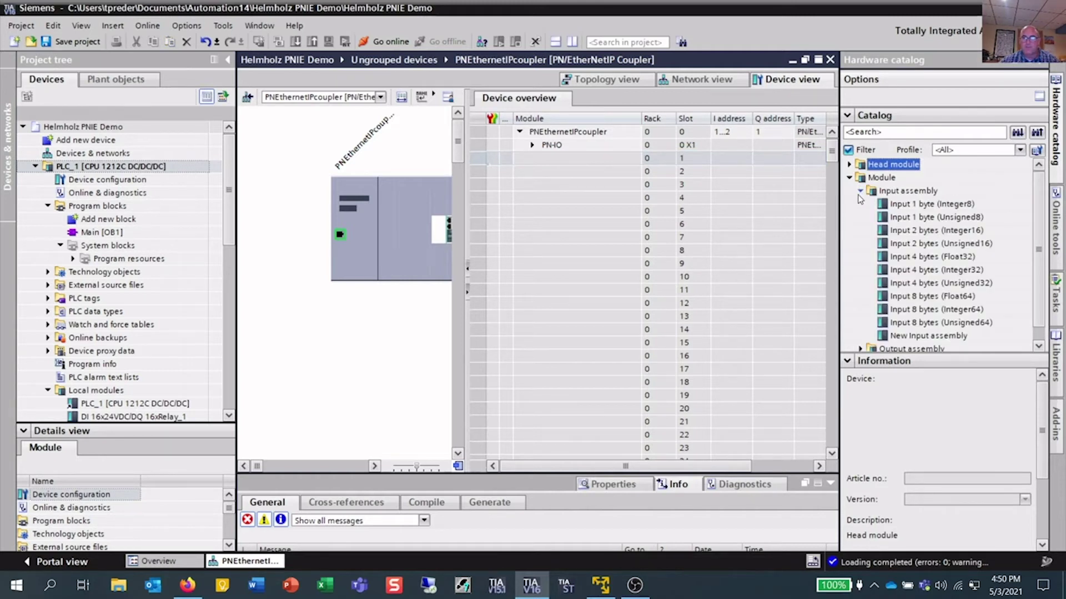
double_click(938, 336)
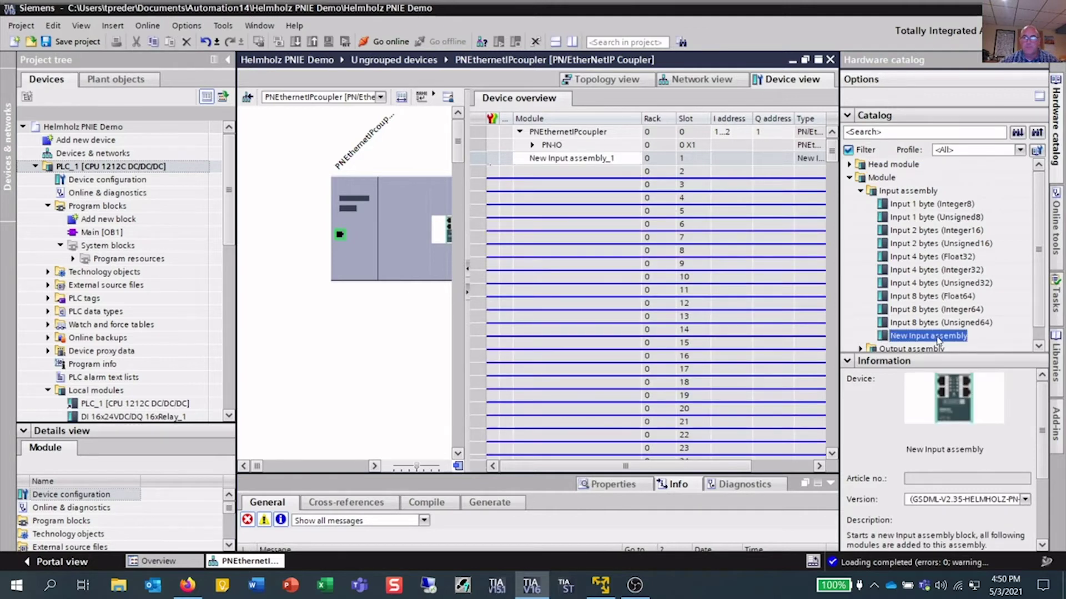
left_click(599, 171)
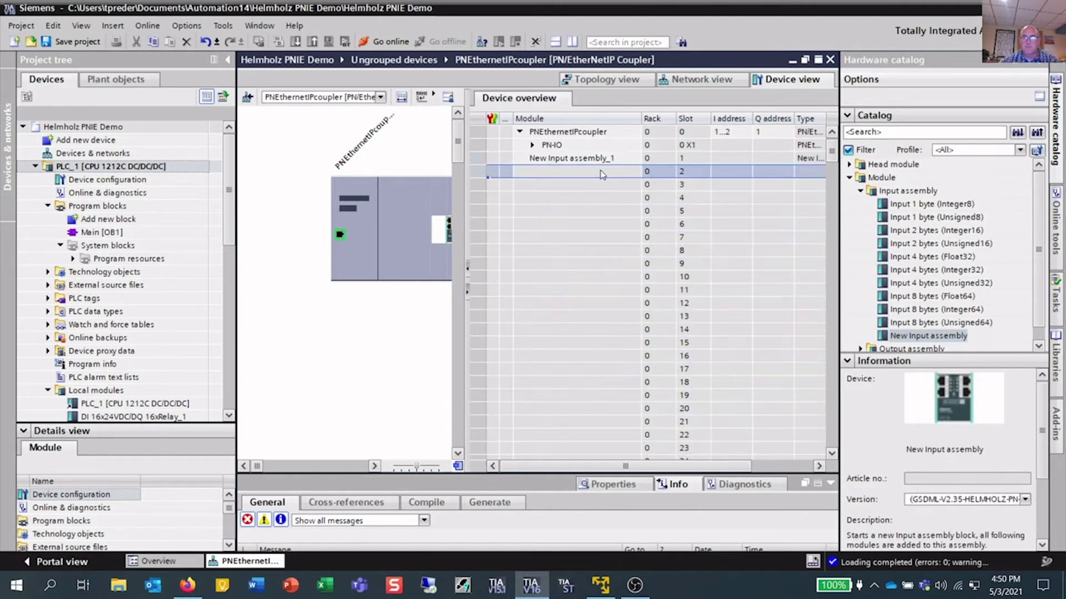
left_click(926, 245)
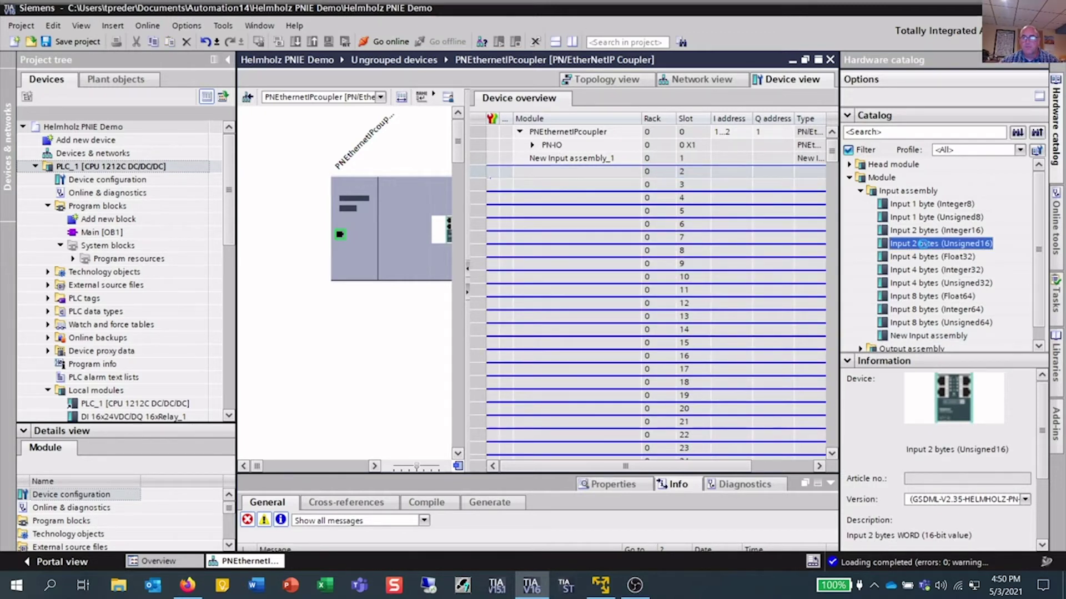
double_click(924, 245)
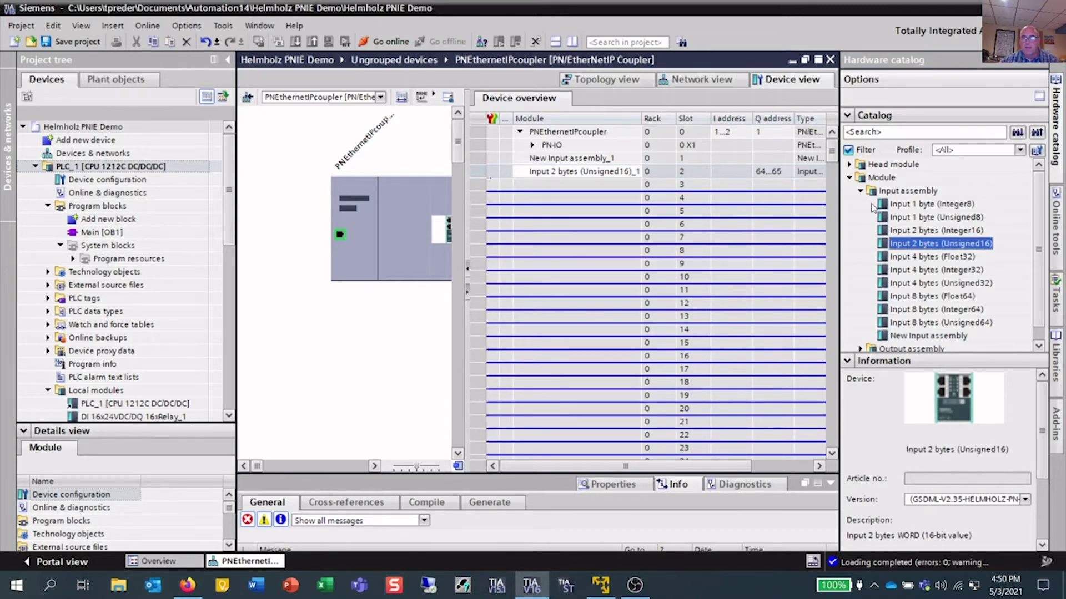
- Put a new output assembly in slot 3 and a 2-byte Unsigned16 output in slot 4
left_click(860, 191)
left_click(860, 205)
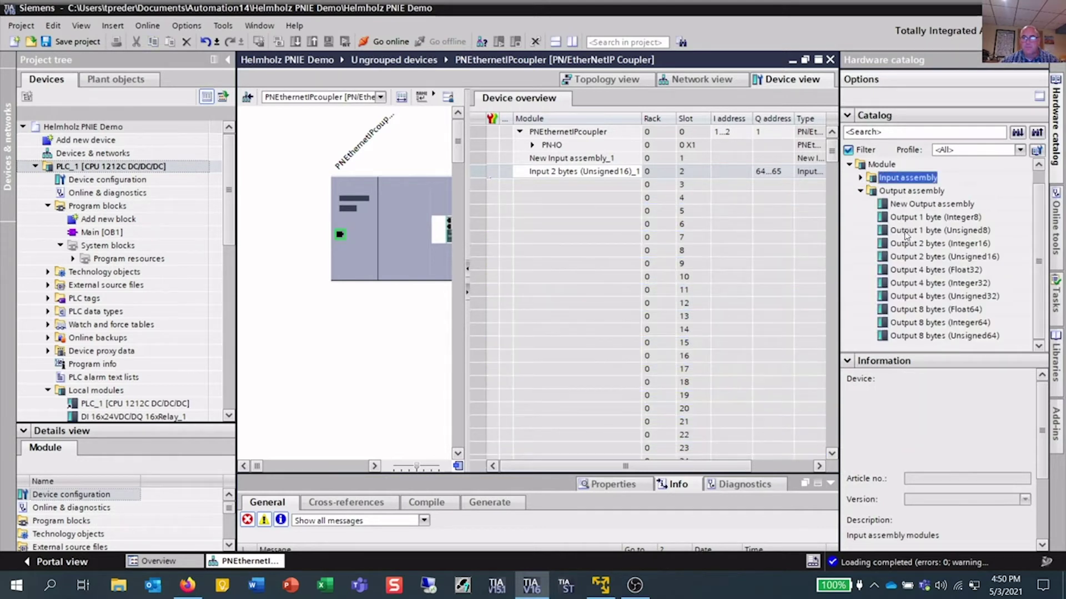
double_click(921, 204)
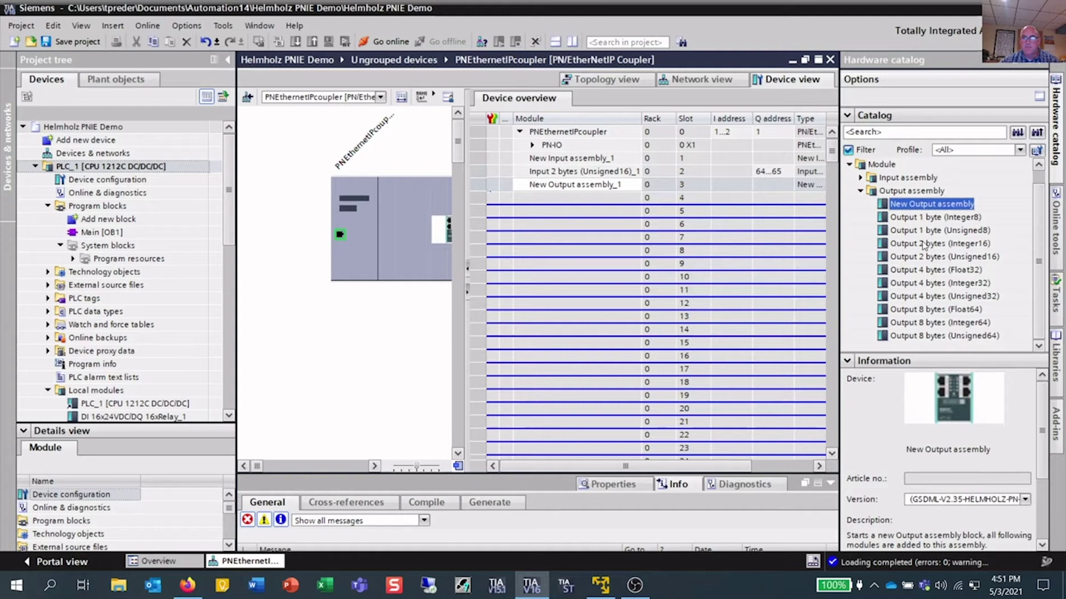
left_click(929, 259)
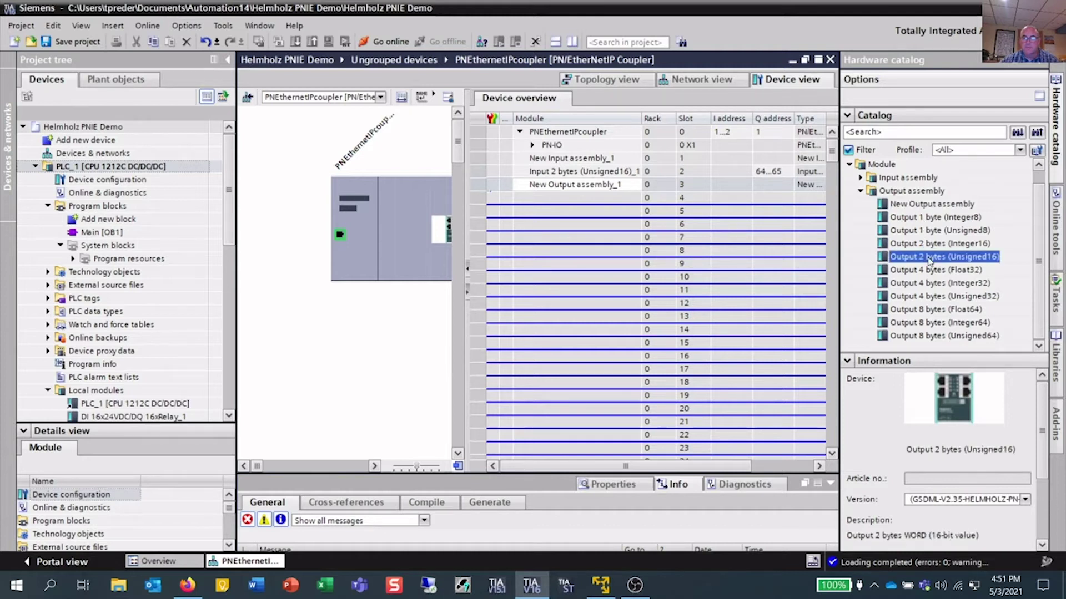
double_click(927, 257)
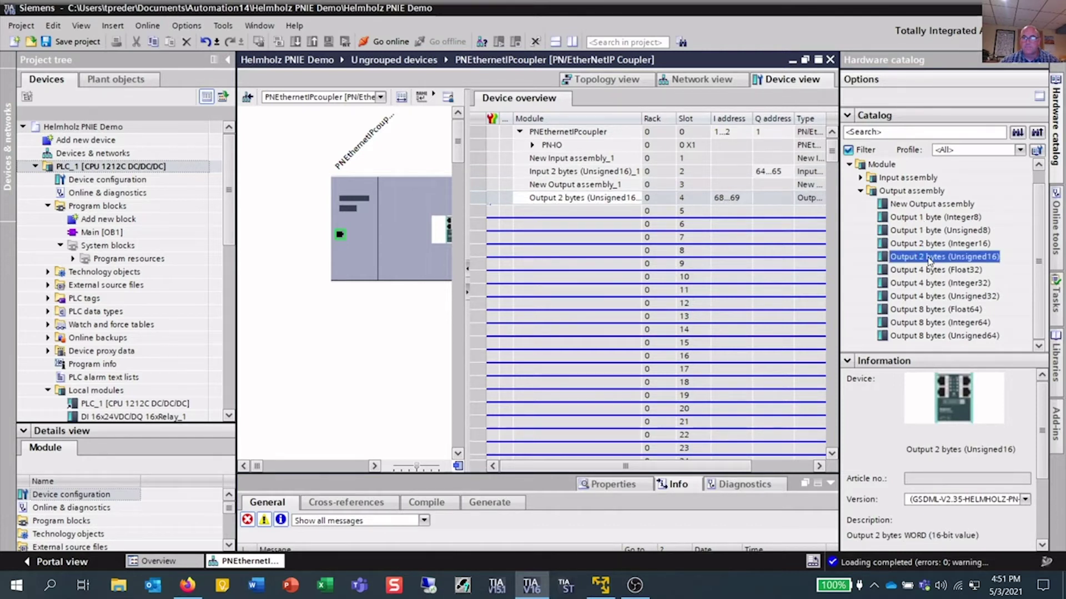
left_click(411, 232)
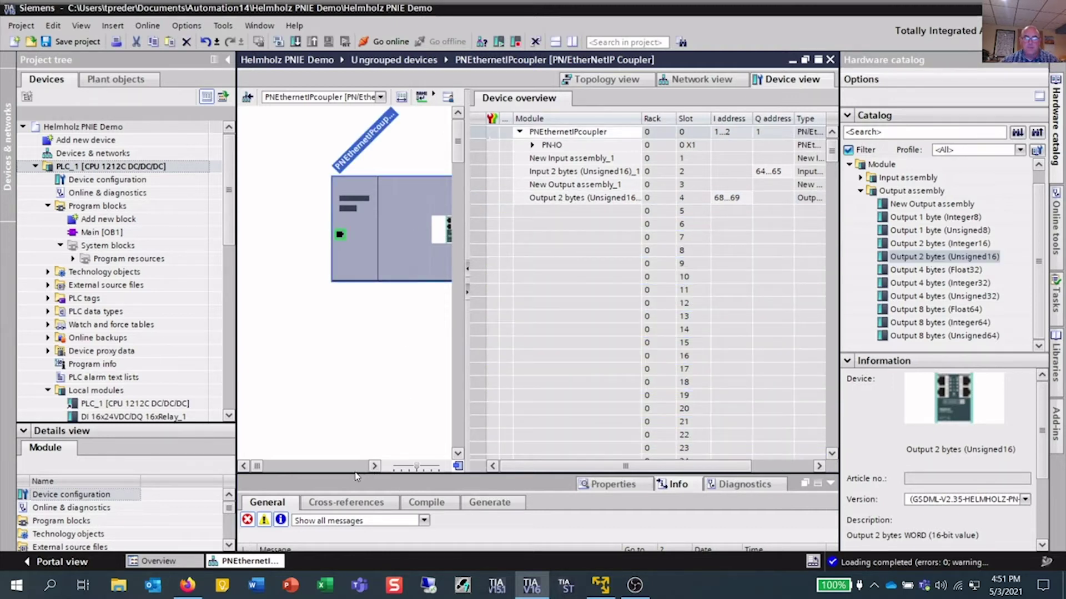
- Change the last octet of the coupler's PROFINET IP in Ethernet addresses, making it 192.168.2.112
left_click_drag(352, 474, 351, 295)
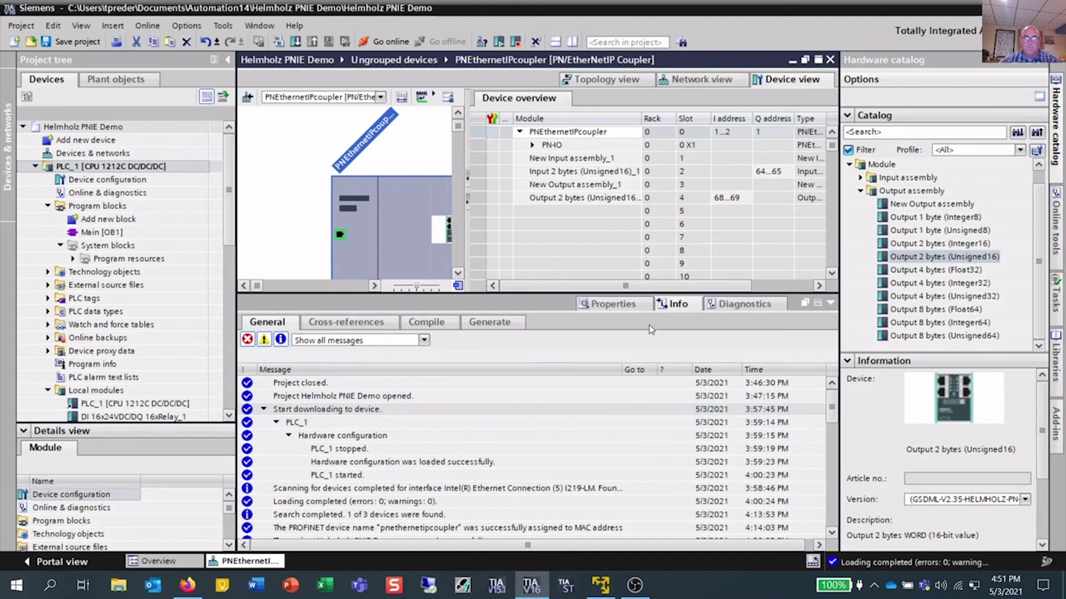
left_click(613, 305)
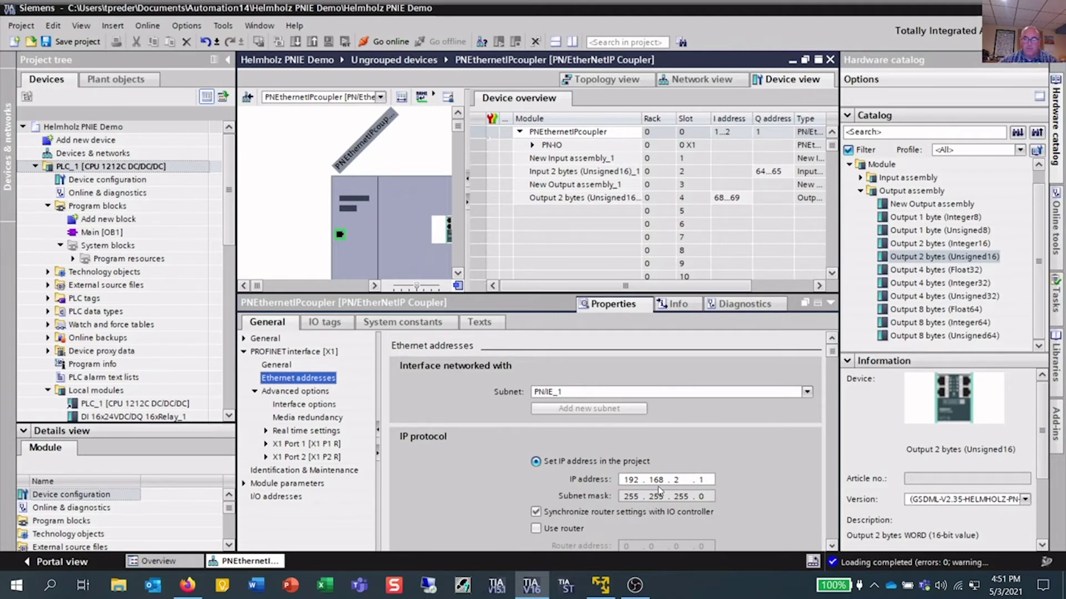
left_click(704, 480)
double_click(708, 481)
type("112")
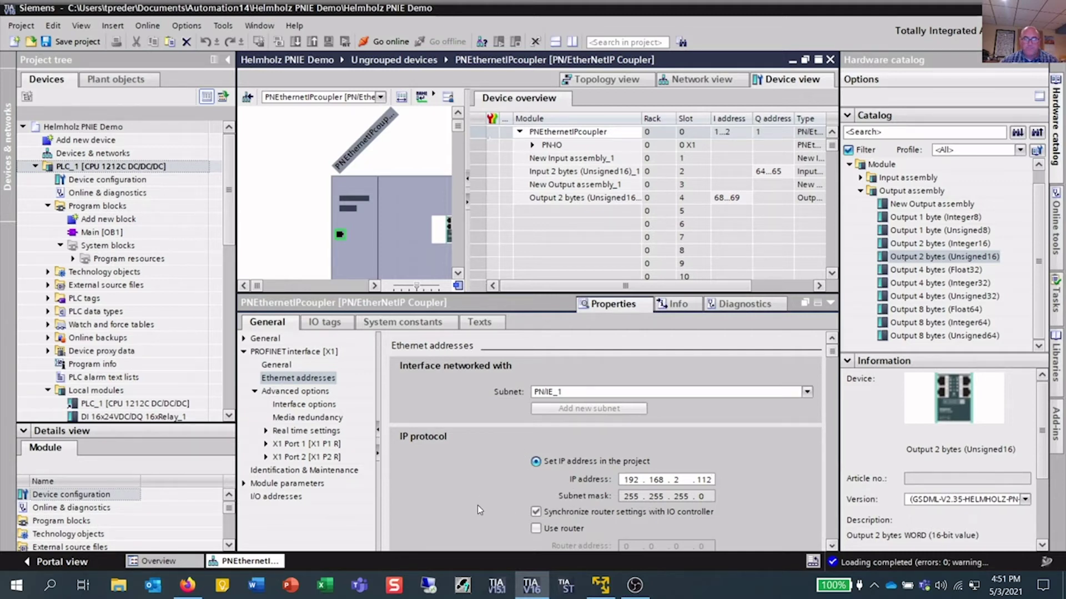
- In Module parameters, set EtherNet/IP address mode to Static IP with address 192.168.1.100
left_click(289, 485)
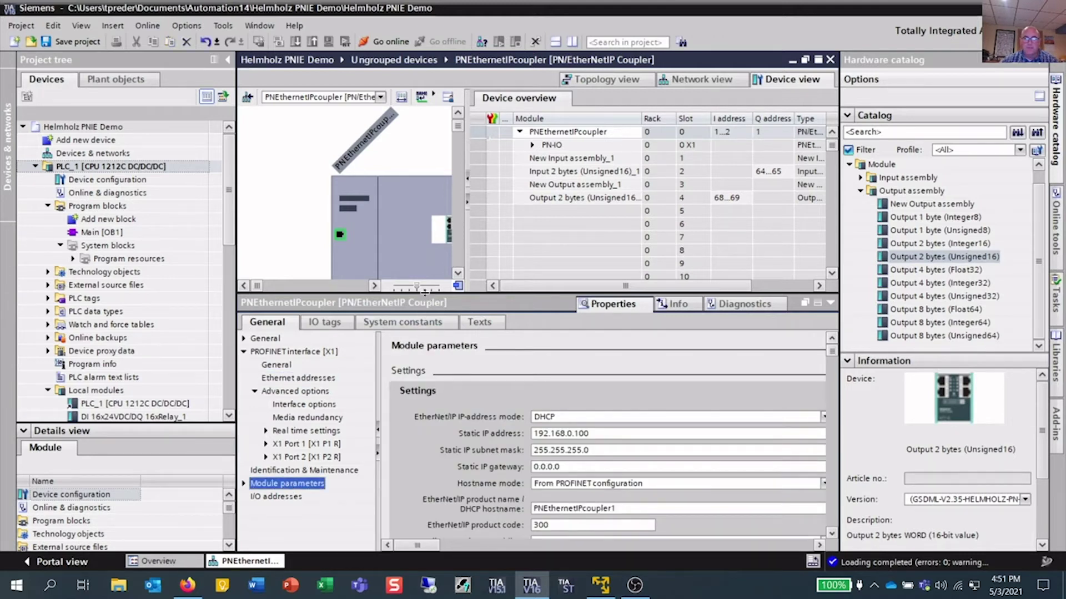
left_click_drag(424, 292, 425, 266)
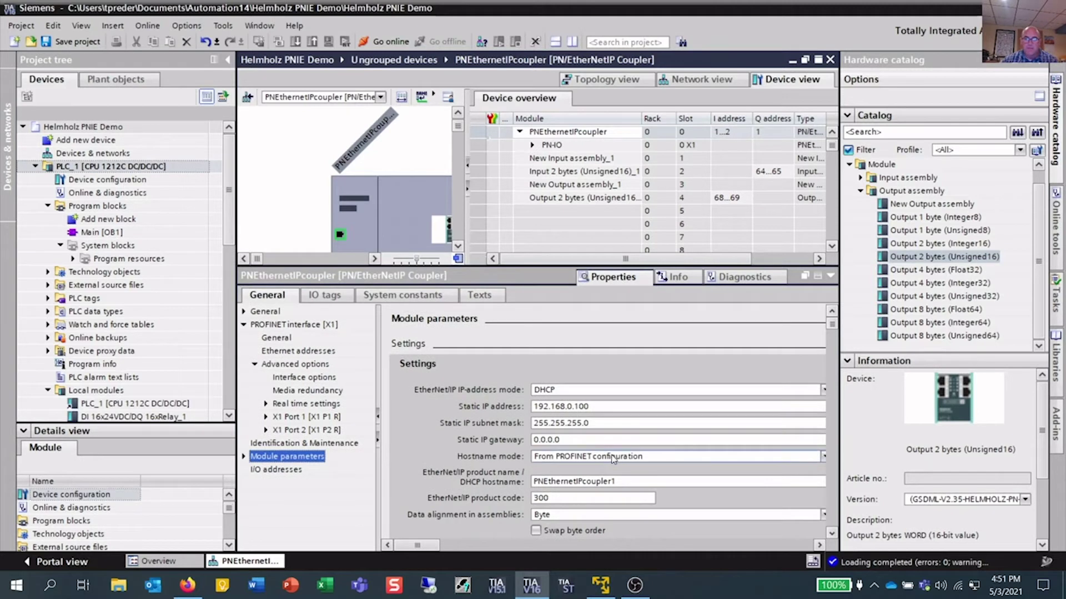
left_click(823, 392)
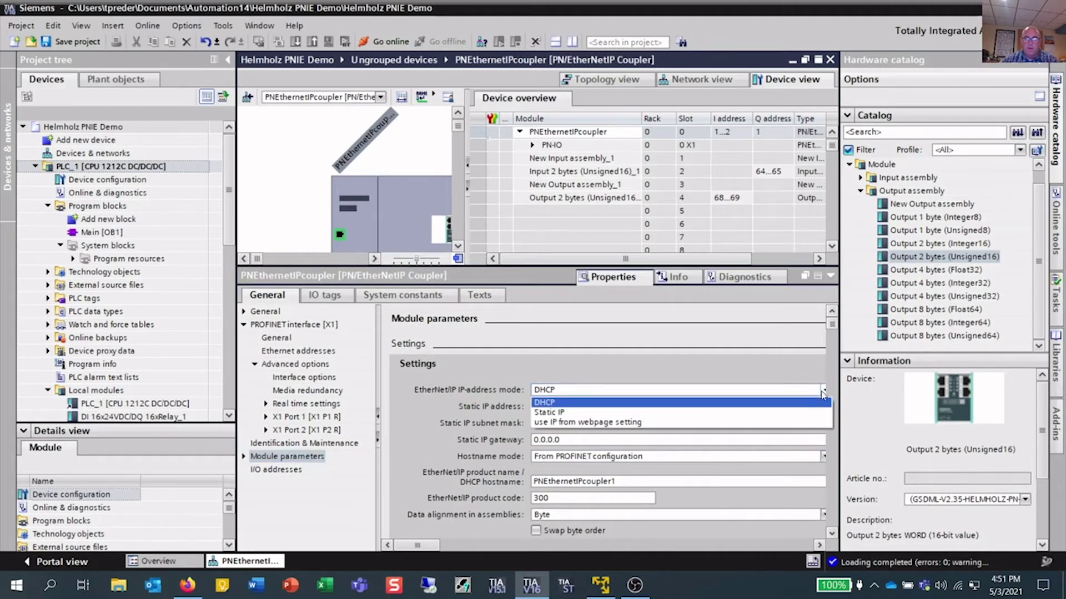
left_click(566, 413)
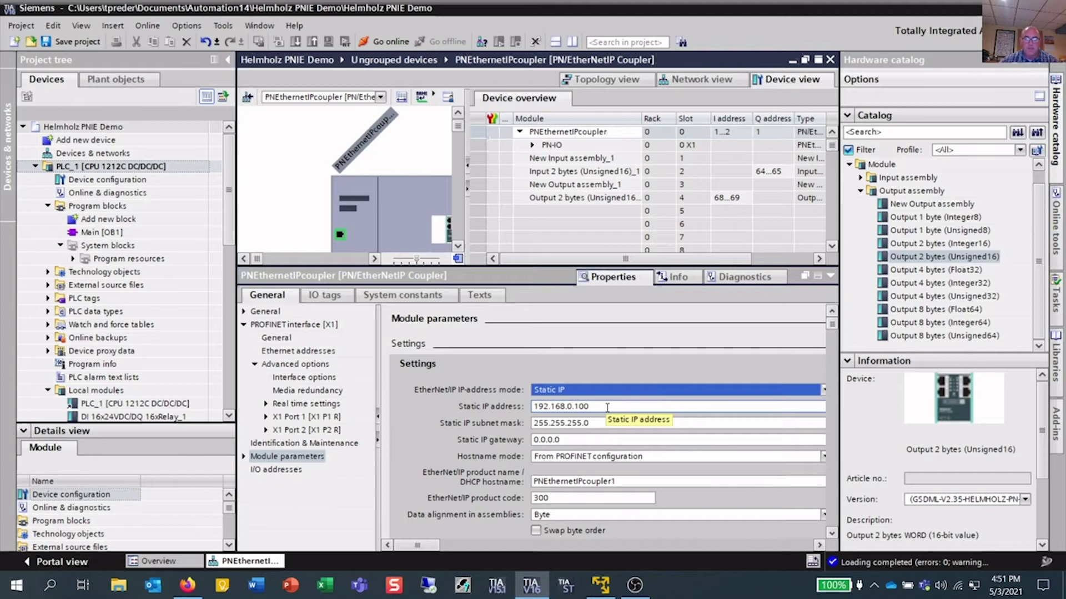
left_click_drag(589, 406, 567, 406)
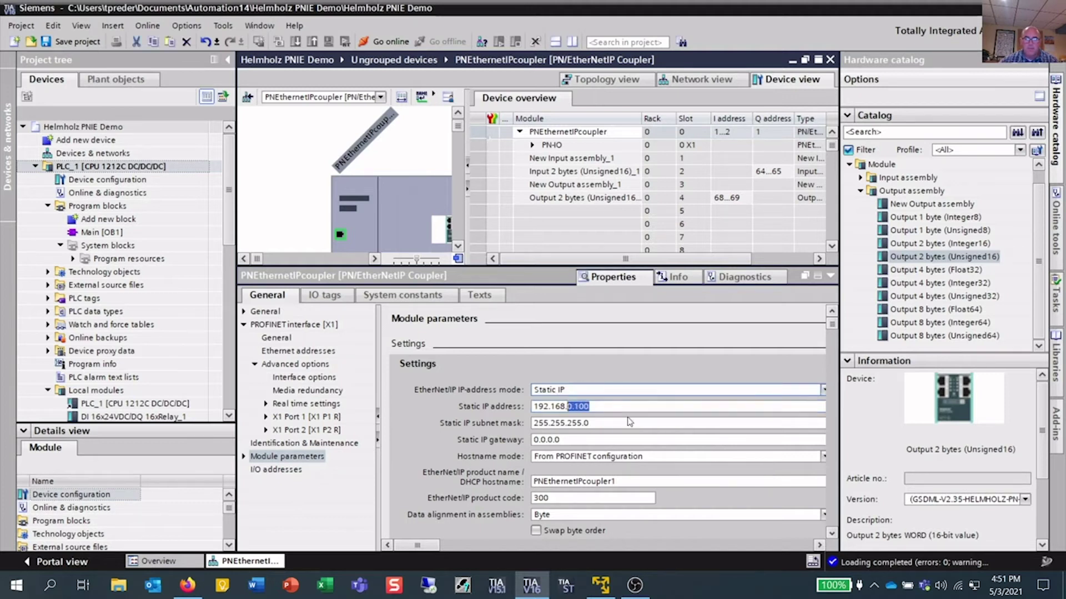
type("1.100")
scroll(684, 464, "down", 3)
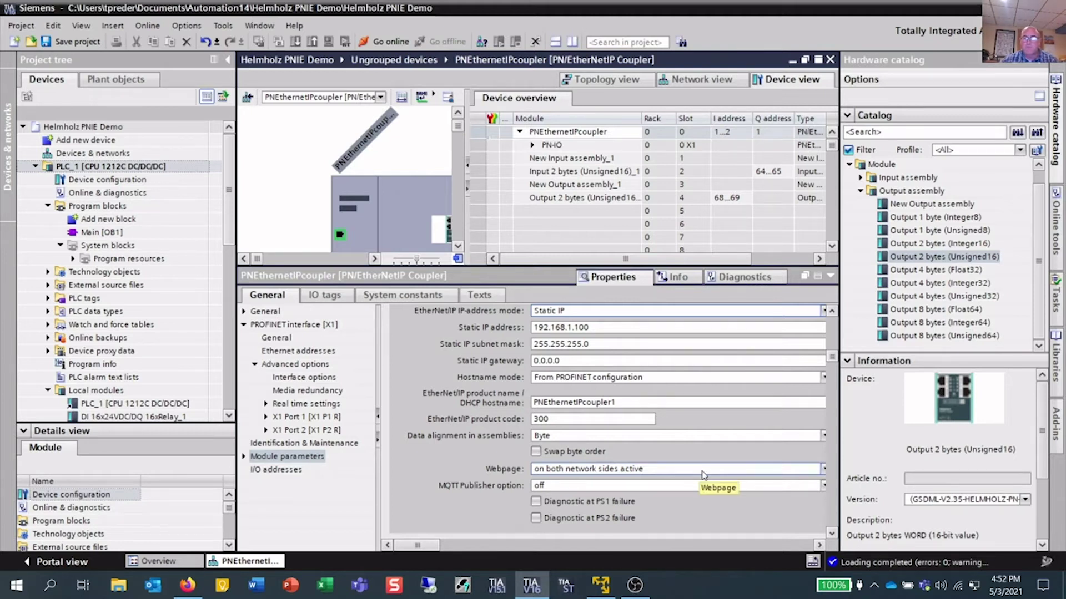
left_click(703, 475)
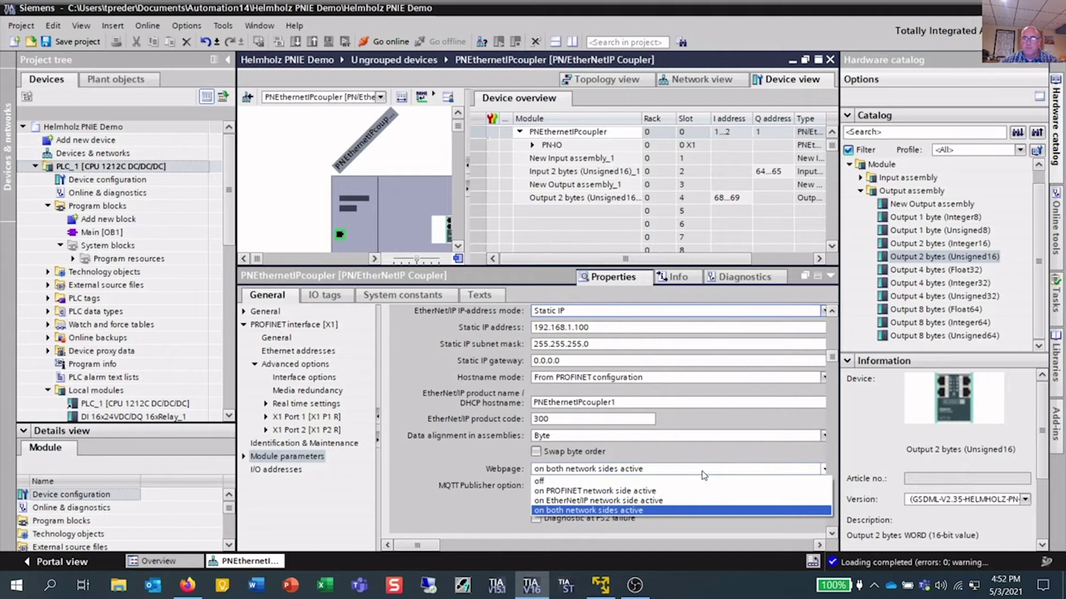
left_click(683, 510)
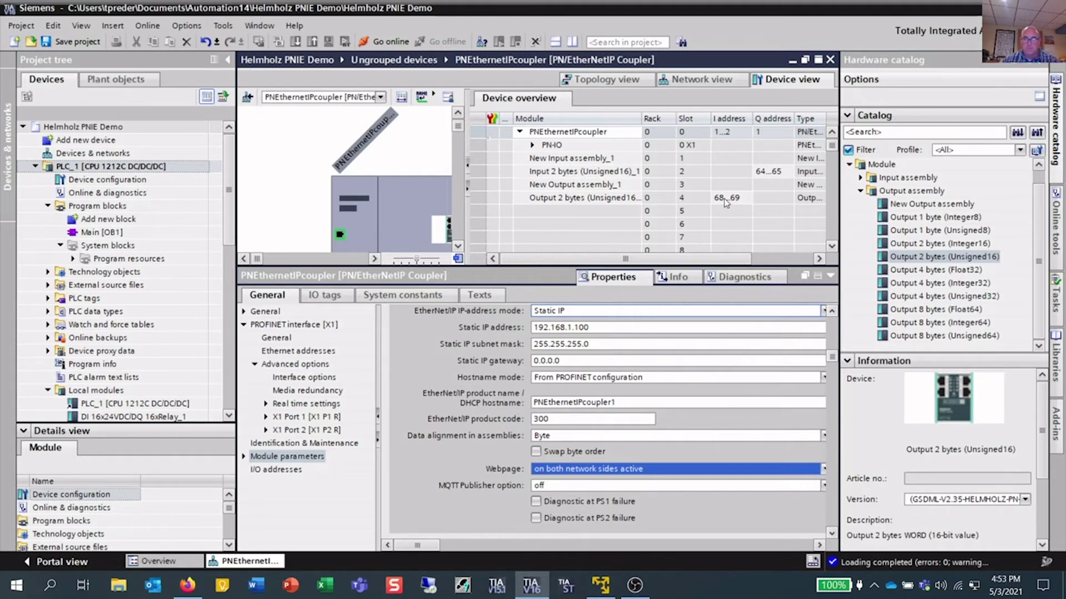
- Download PLC_1's configuration through Load preview and finish with its modules started
left_click(161, 167)
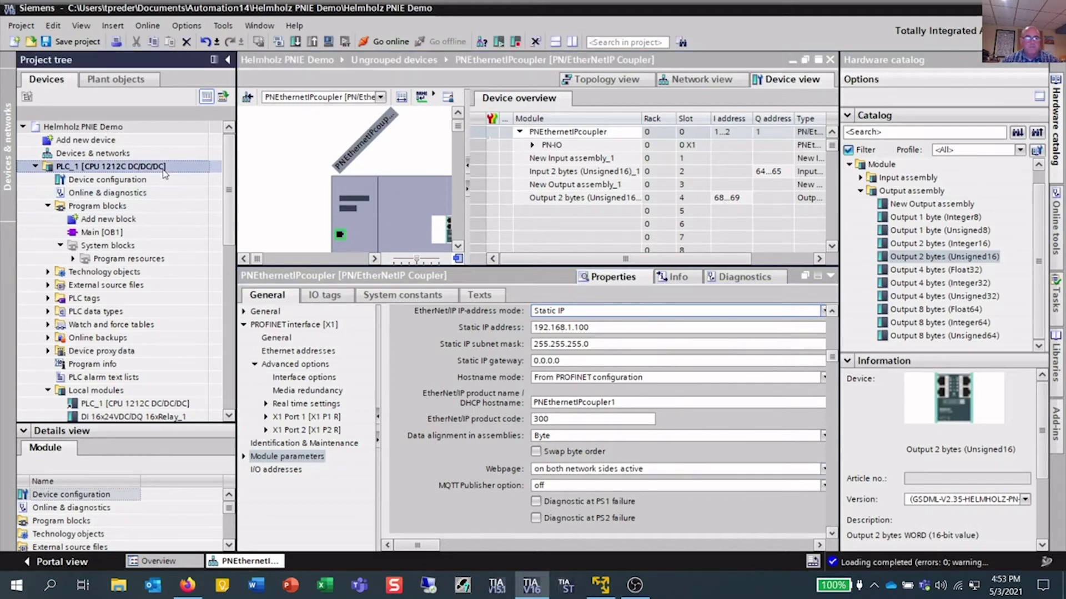
left_click(296, 42)
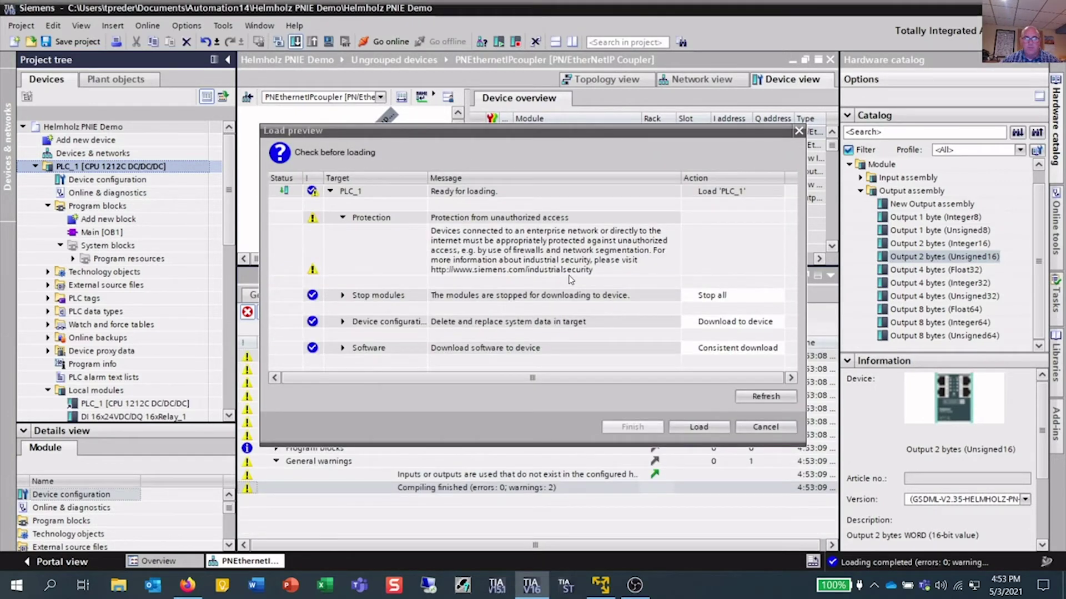
left_click(698, 427)
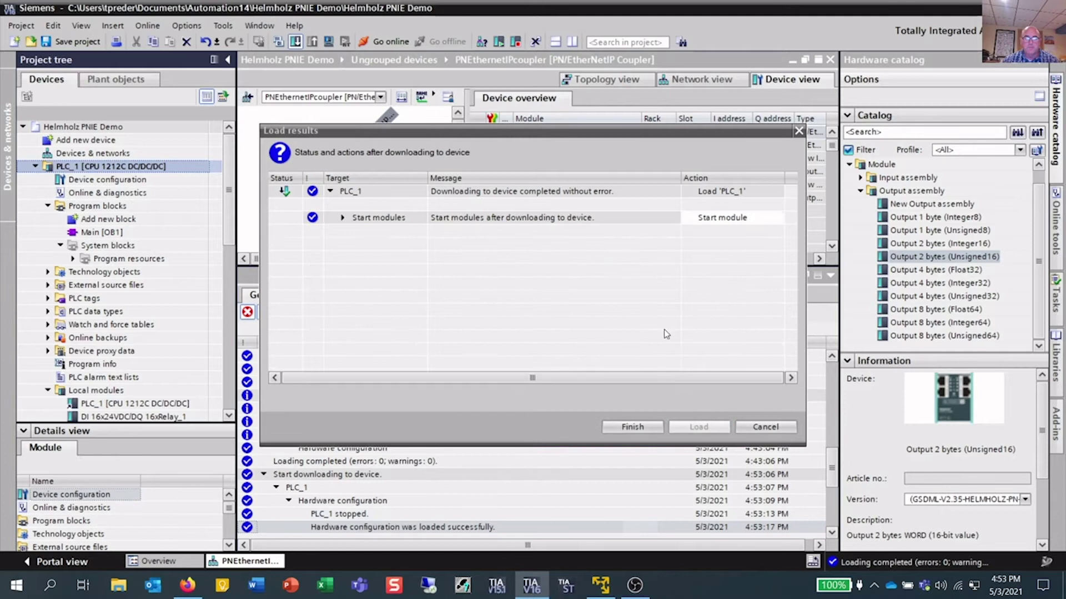
left_click(642, 426)
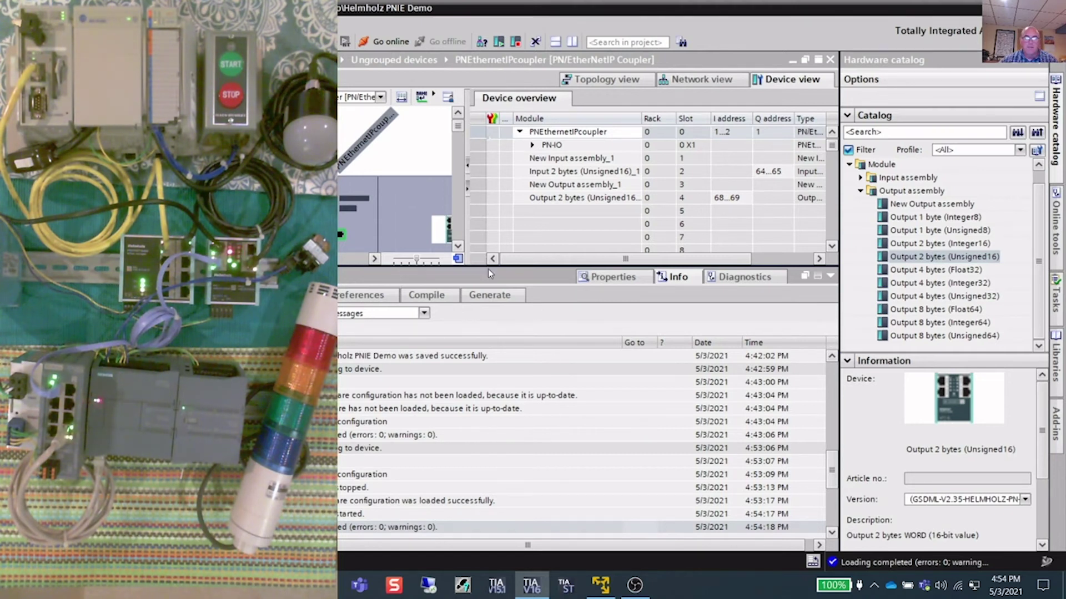
- Assign the name 'pnethernetipcoupler' to the coupler found on the network, then close the dialog
left_click_drag(486, 267, 486, 385)
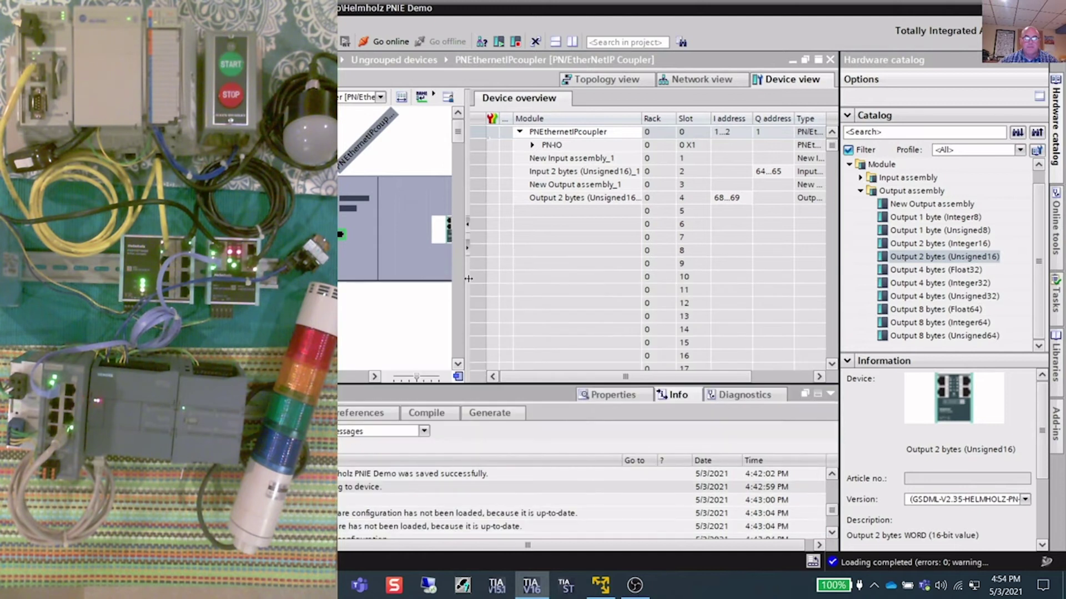
left_click_drag(468, 279, 624, 279)
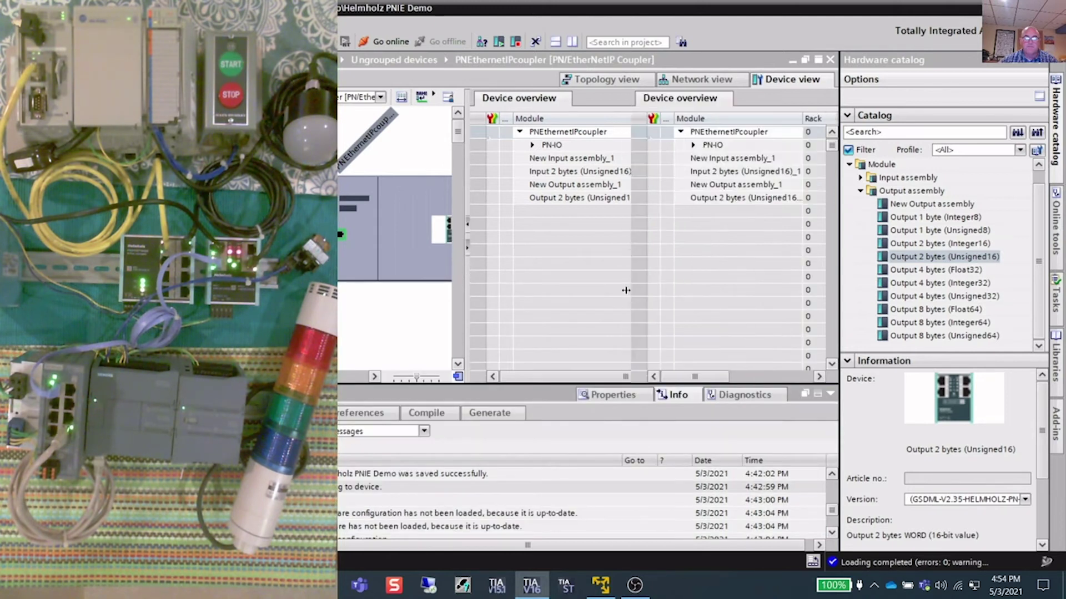
left_click(443, 269)
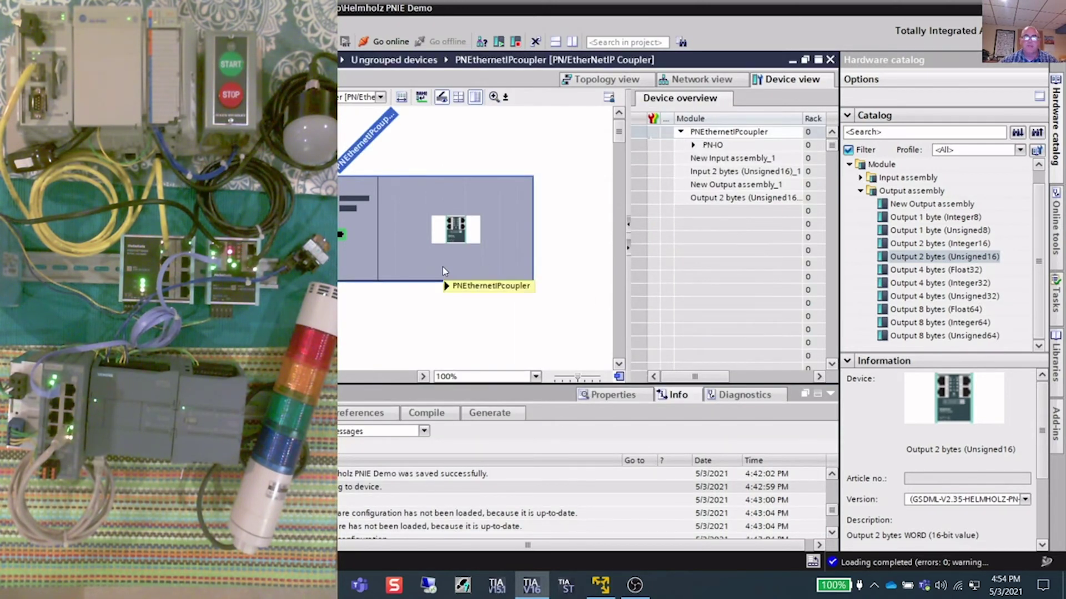
right_click(438, 258)
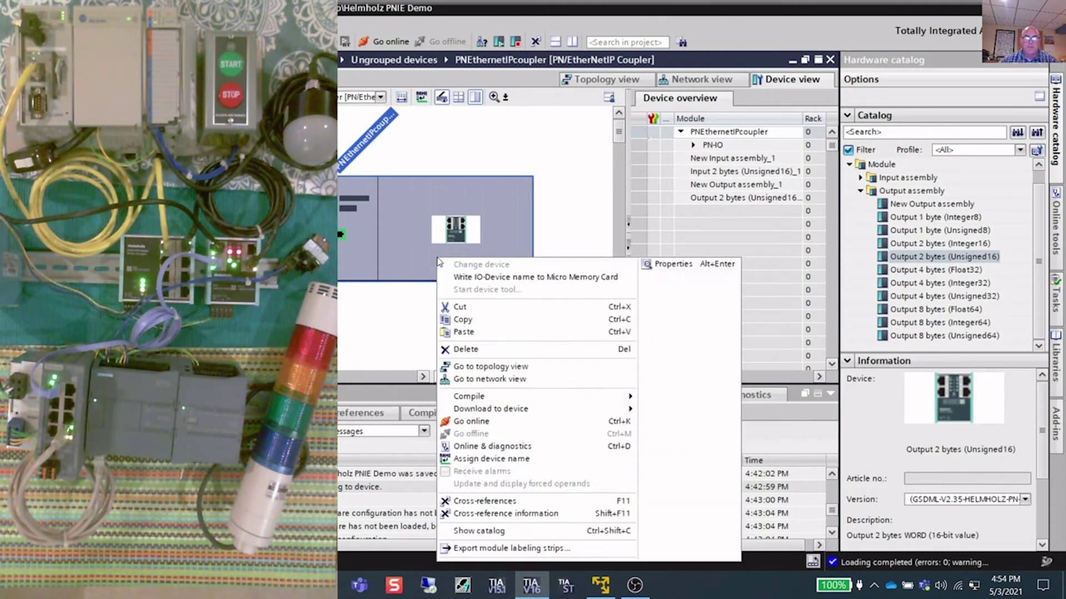
left_click(505, 458)
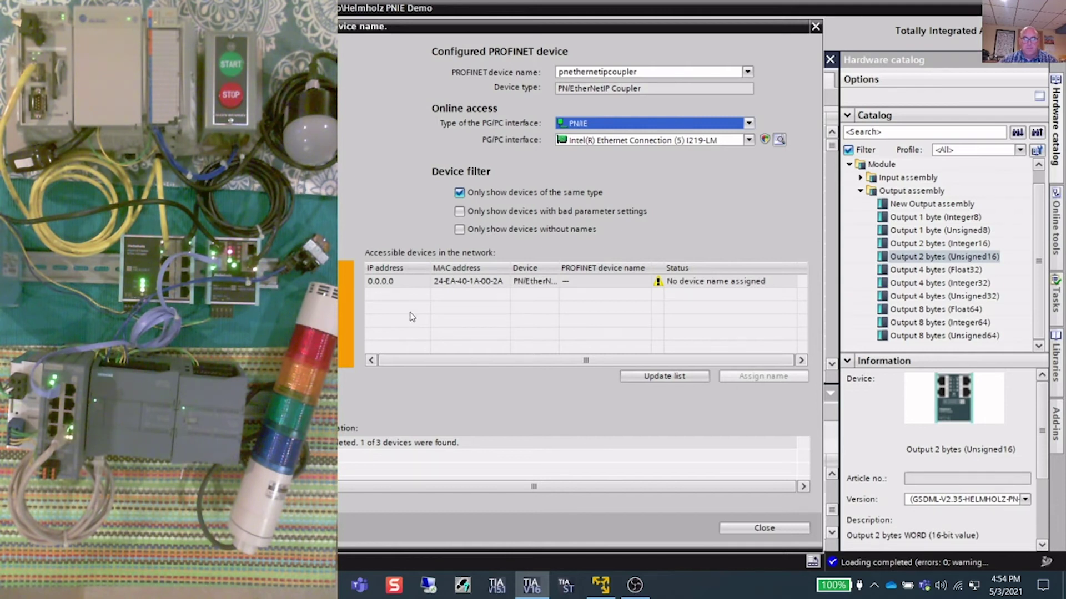
left_click(402, 279)
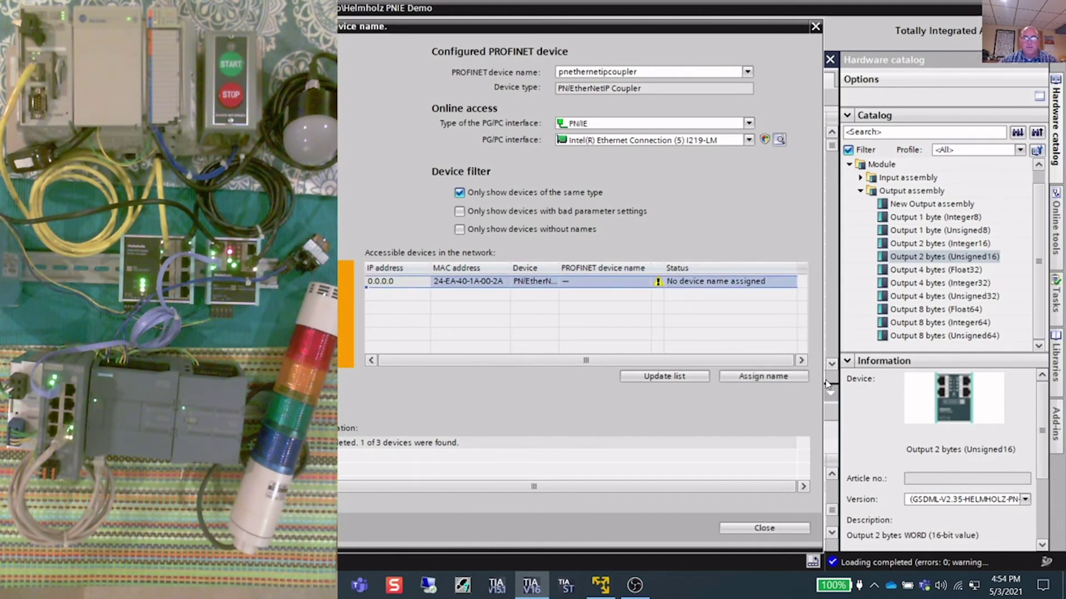
left_click(758, 376)
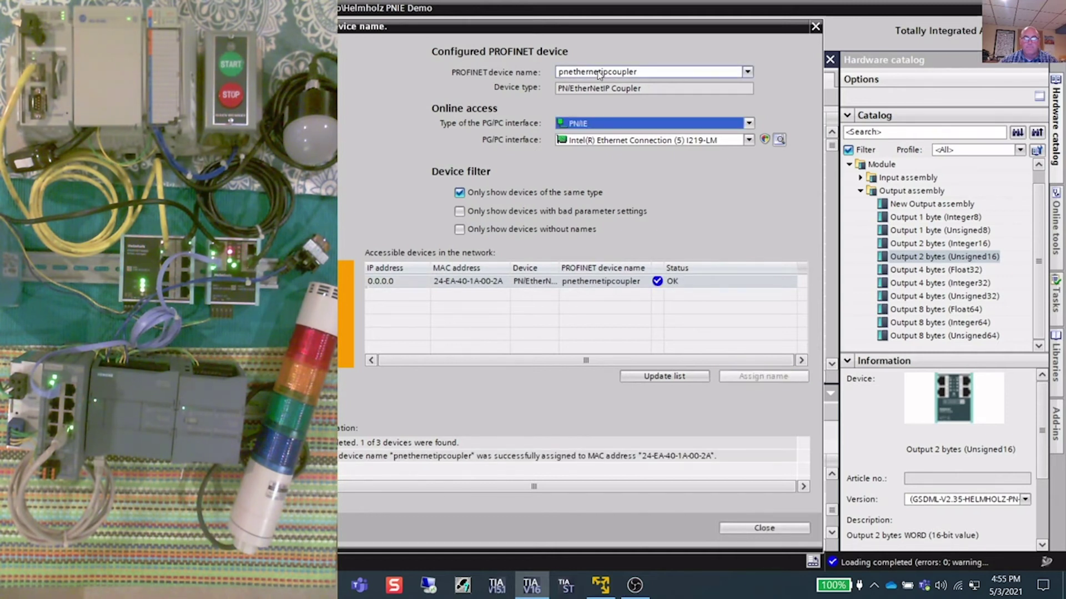
left_click_drag(568, 26, 761, 24)
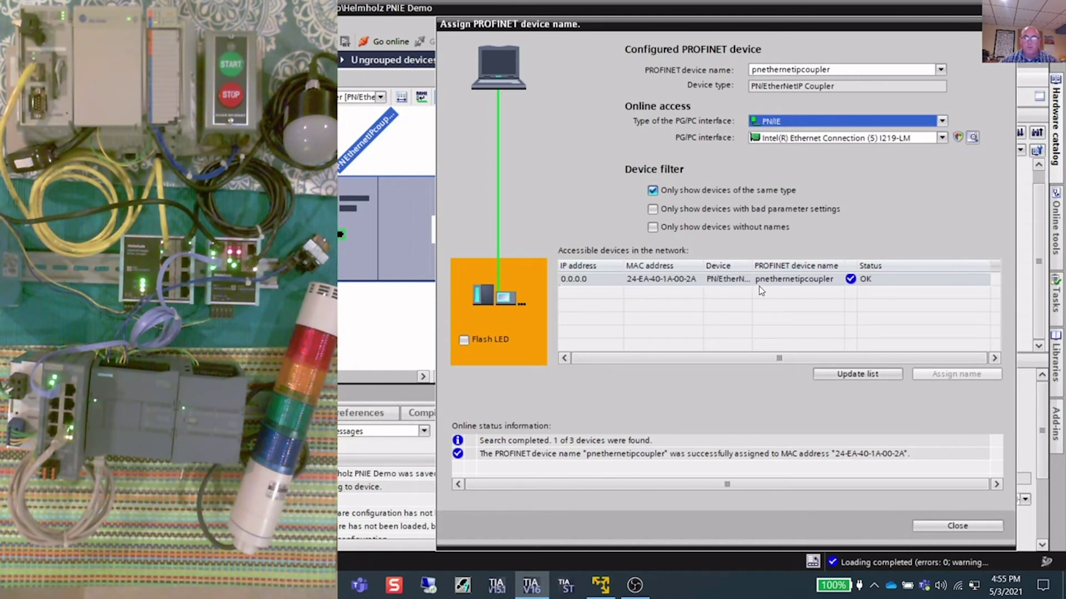
left_click(952, 526)
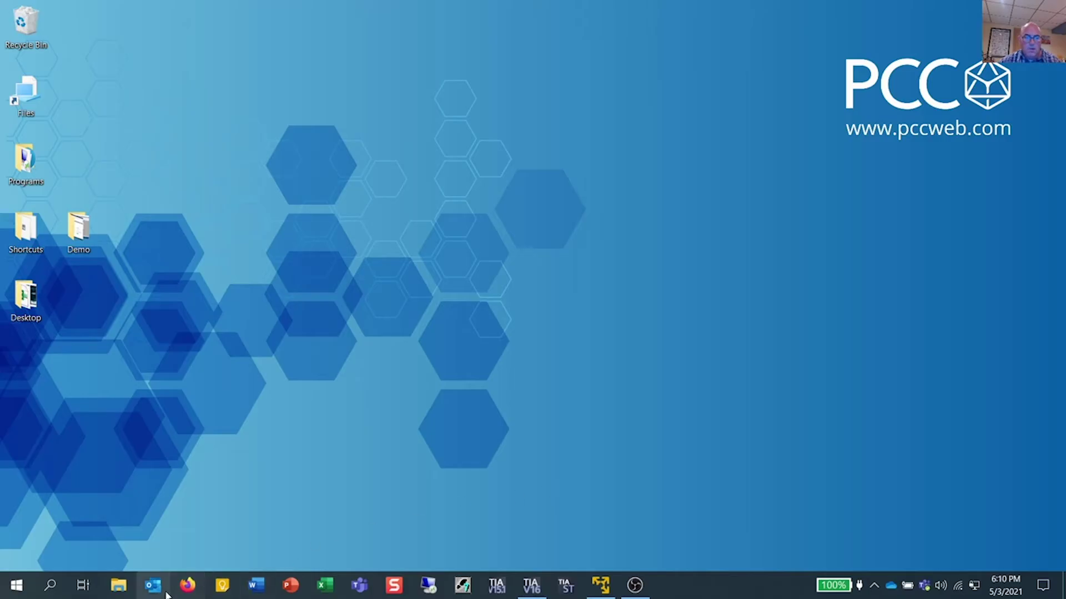
- In Firefox, load 192.168.2.112 and show the Advanced details of the certificate warning
left_click(188, 586)
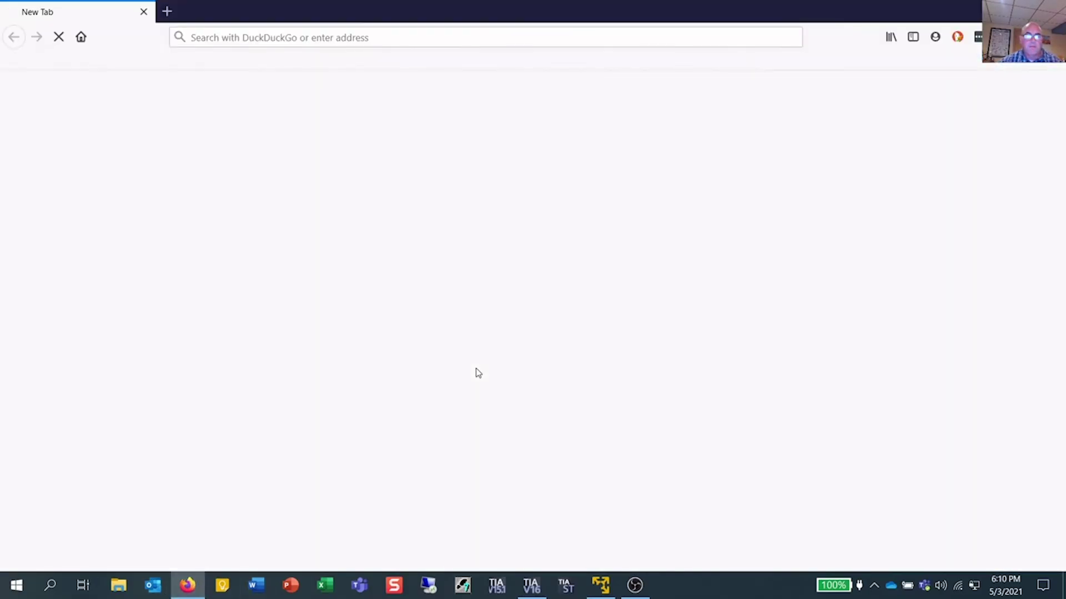
left_click(309, 36)
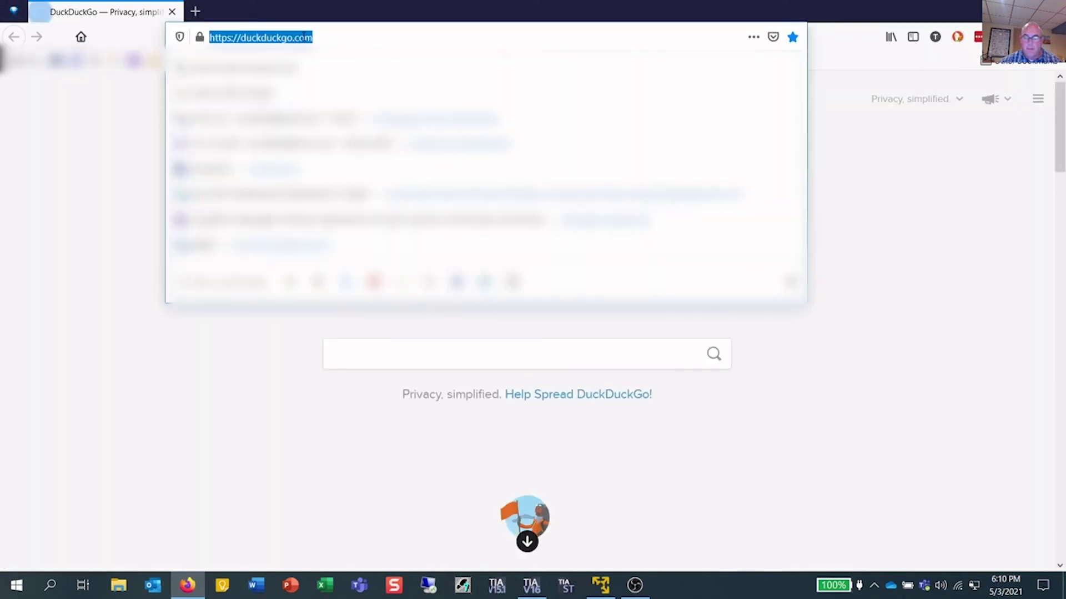
type("192.1")
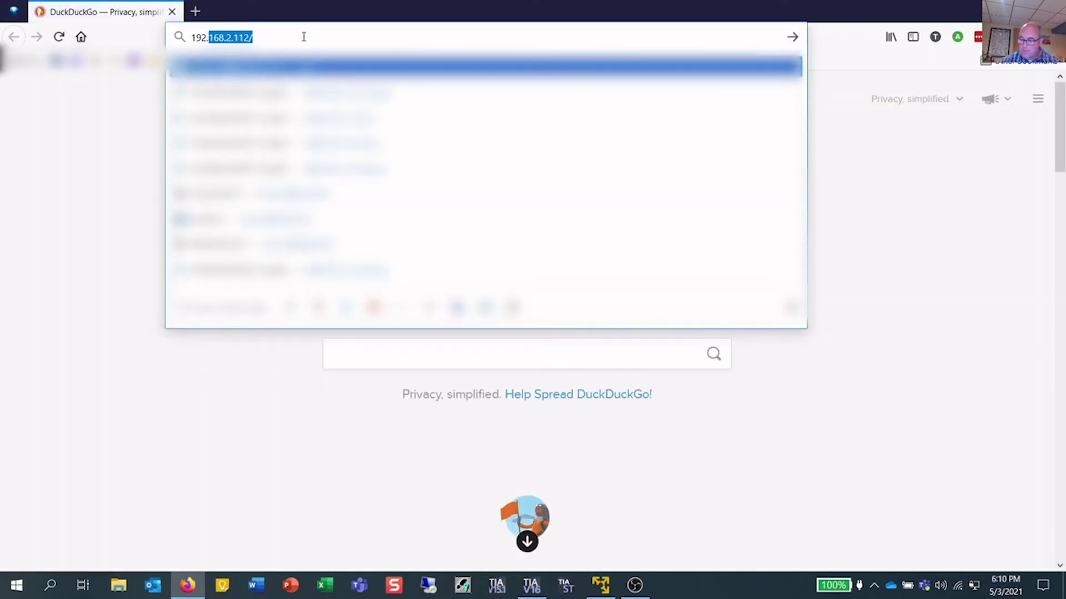
type("68.2.112")
key("Return")
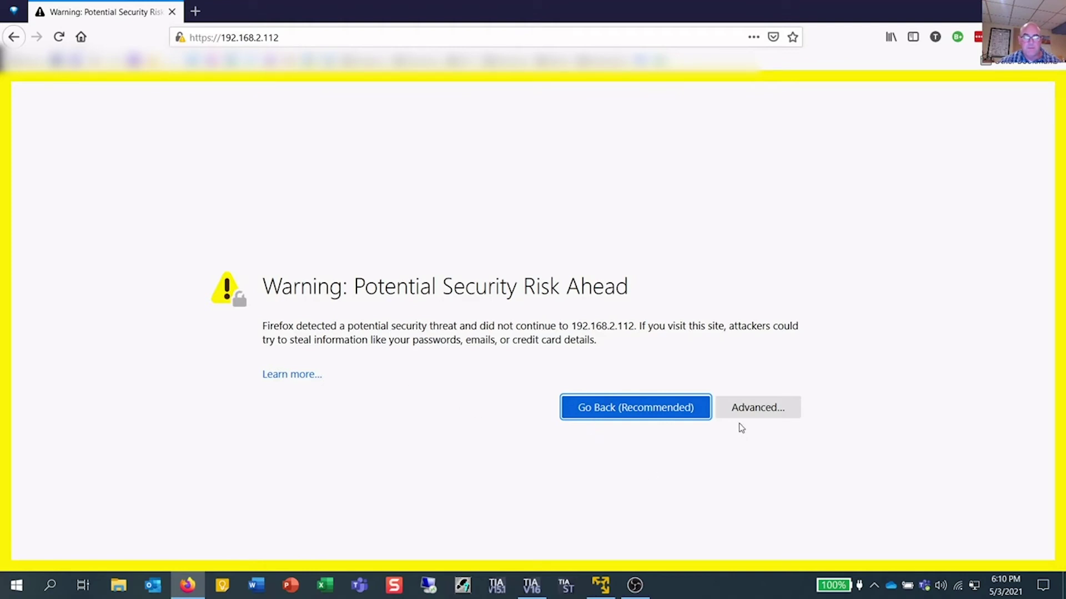
left_click(756, 409)
scroll(680, 525, "down", 2)
- Accept the certificate risk and set a new admin password, entering it twice and submitting
left_click(721, 517)
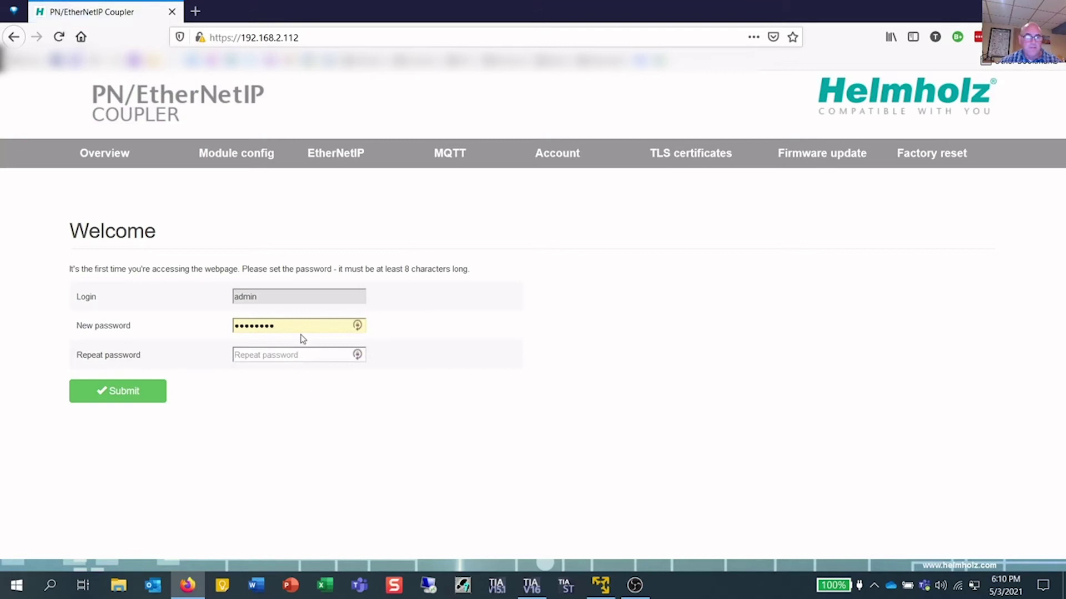
left_click_drag(300, 327, 209, 330)
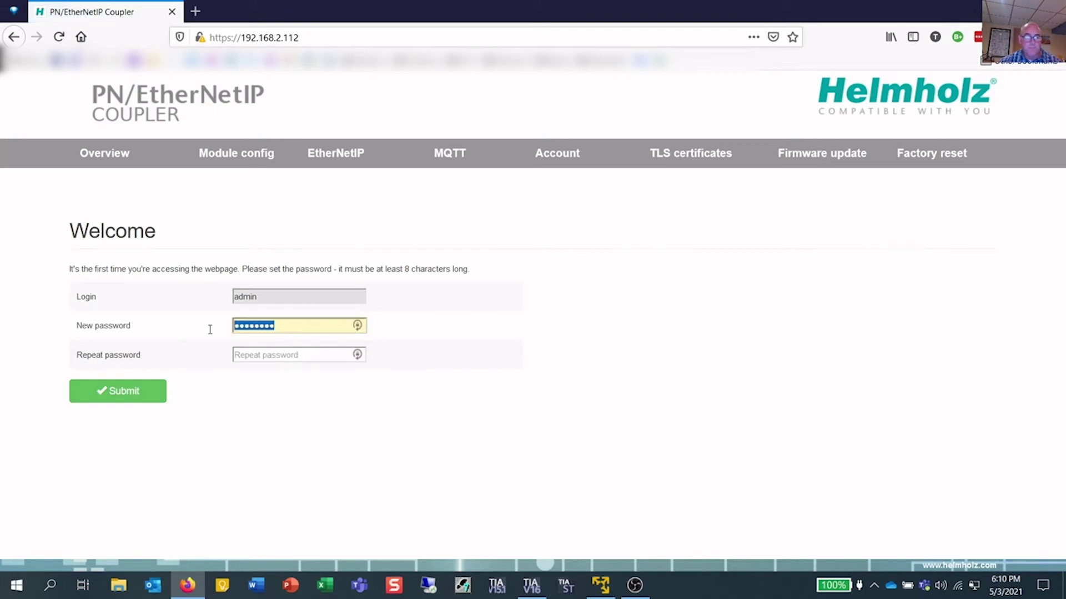
type("**")
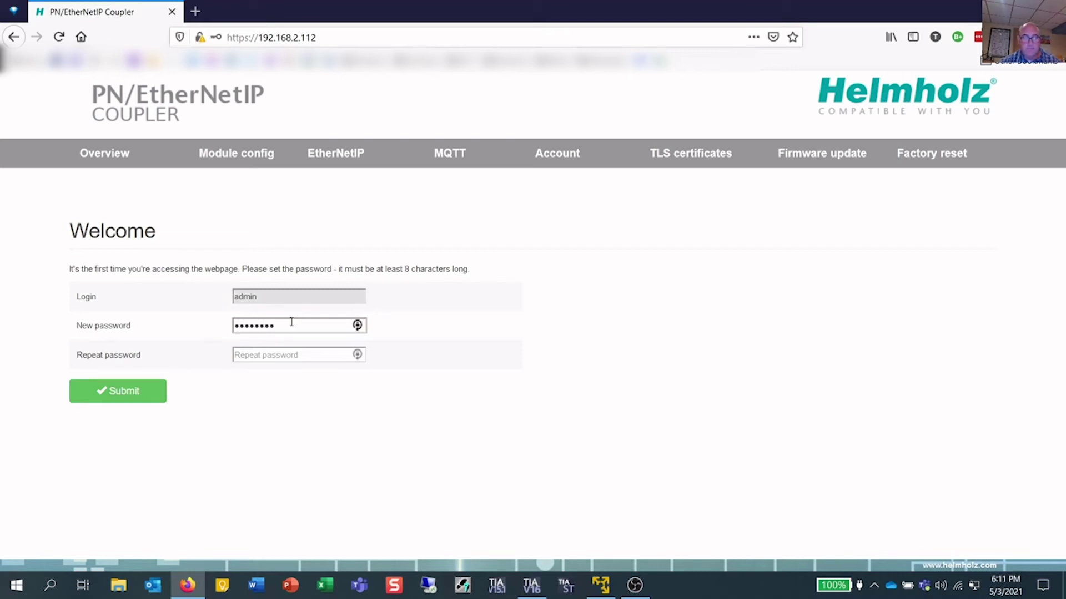
left_click(295, 353)
type("**")
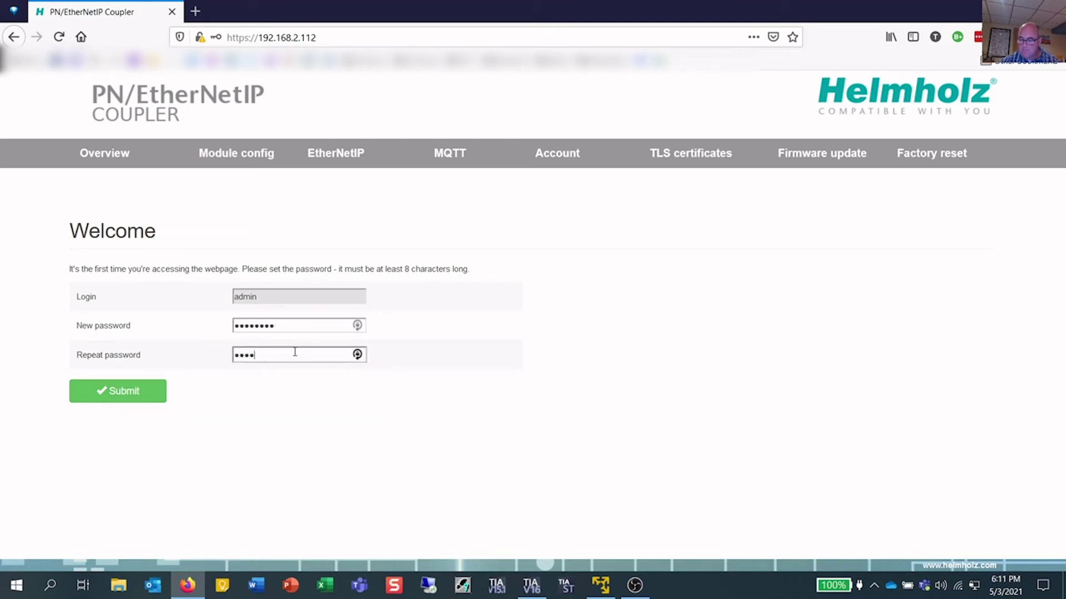
left_click(108, 395)
- Dismiss the browser's password prompts and view the EtherNetIP server module configuration at 192.168.1.100
left_click(370, 177)
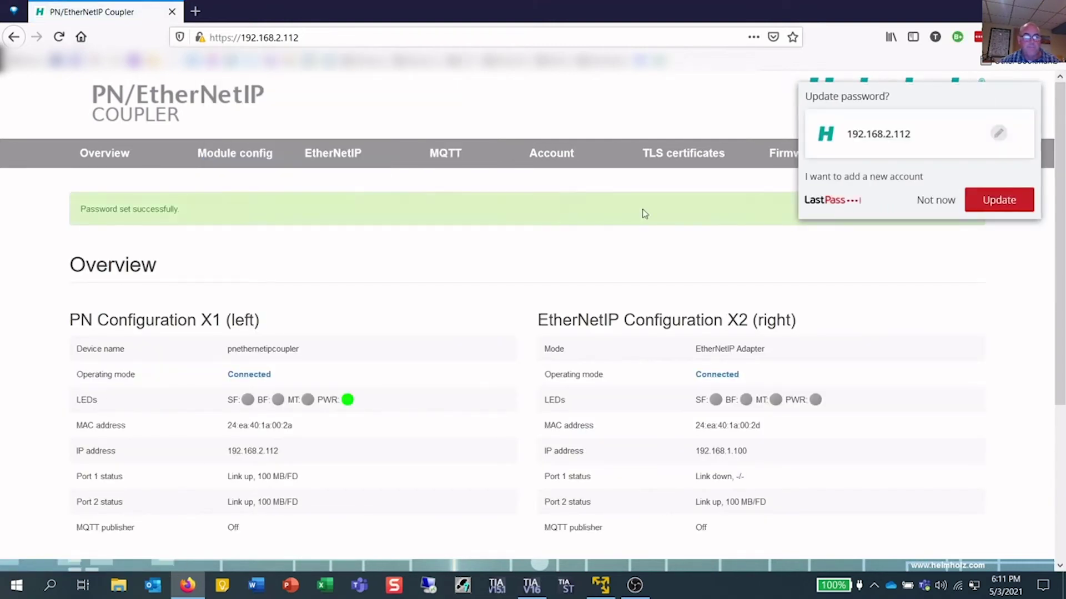
left_click(928, 199)
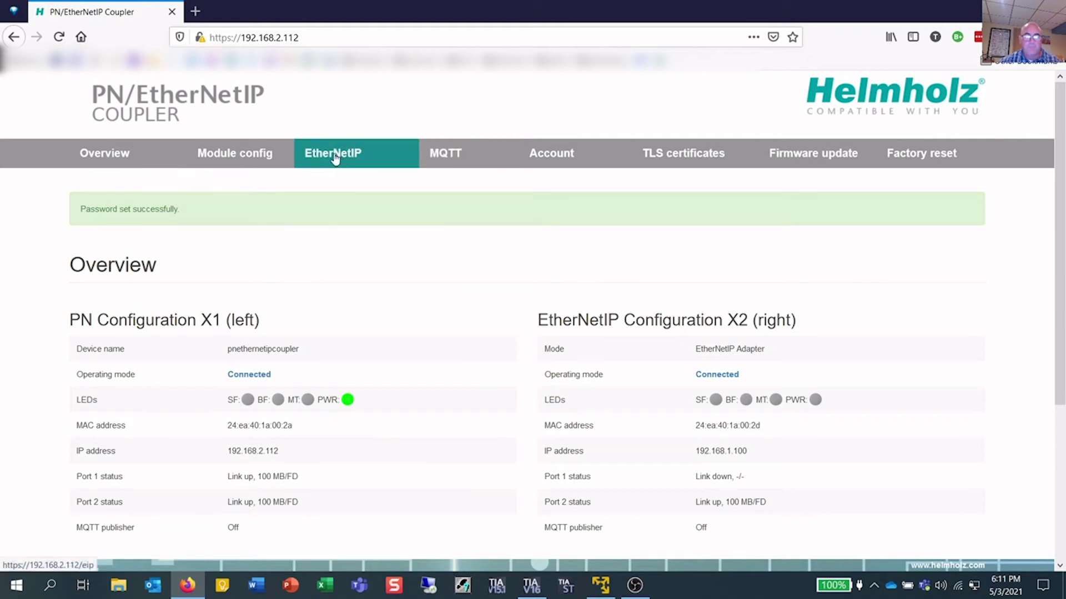
left_click(246, 159)
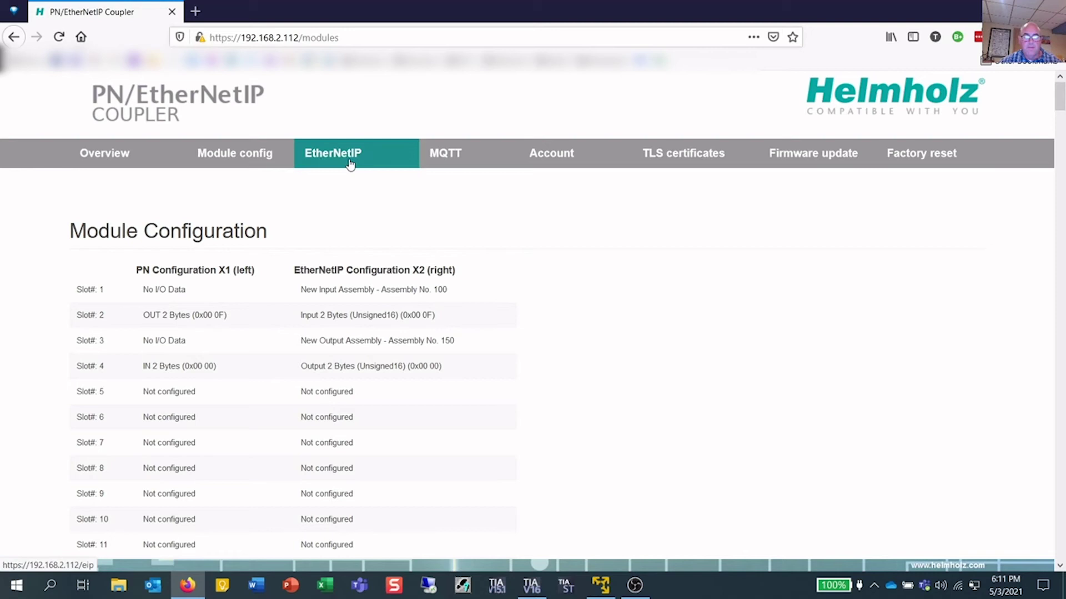
left_click(350, 165)
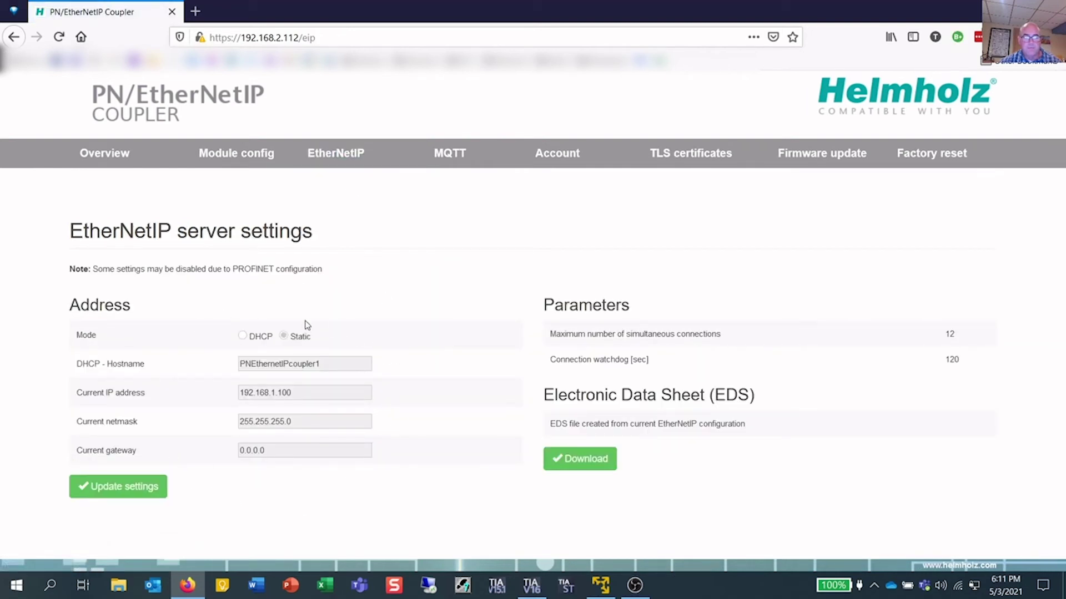
- Download the EDS file PNEthernetIPcoupler1.eds and save it to disk
left_click(585, 466)
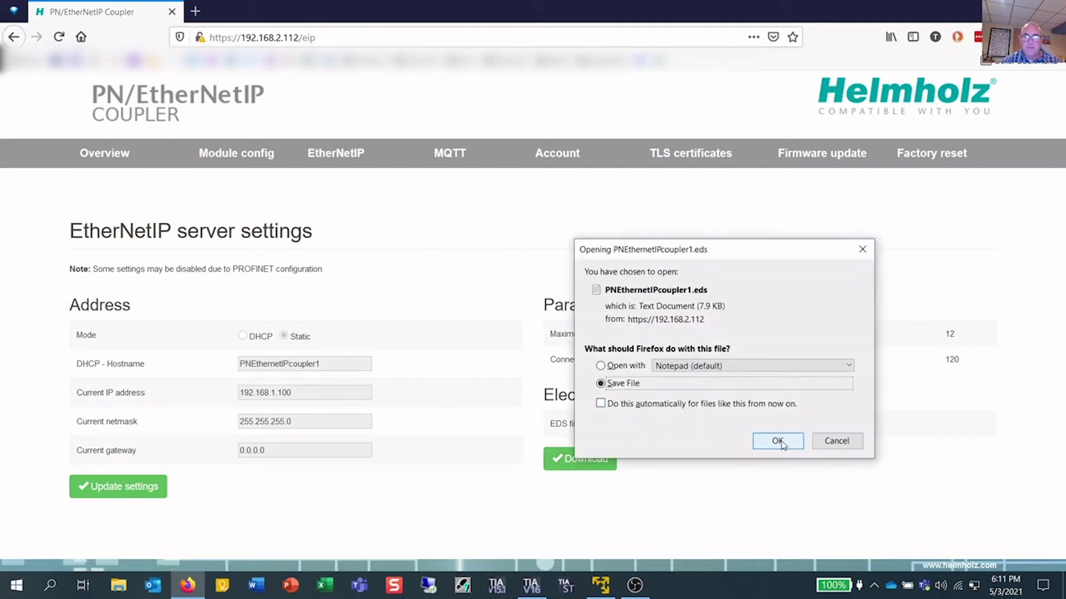
left_click(778, 442)
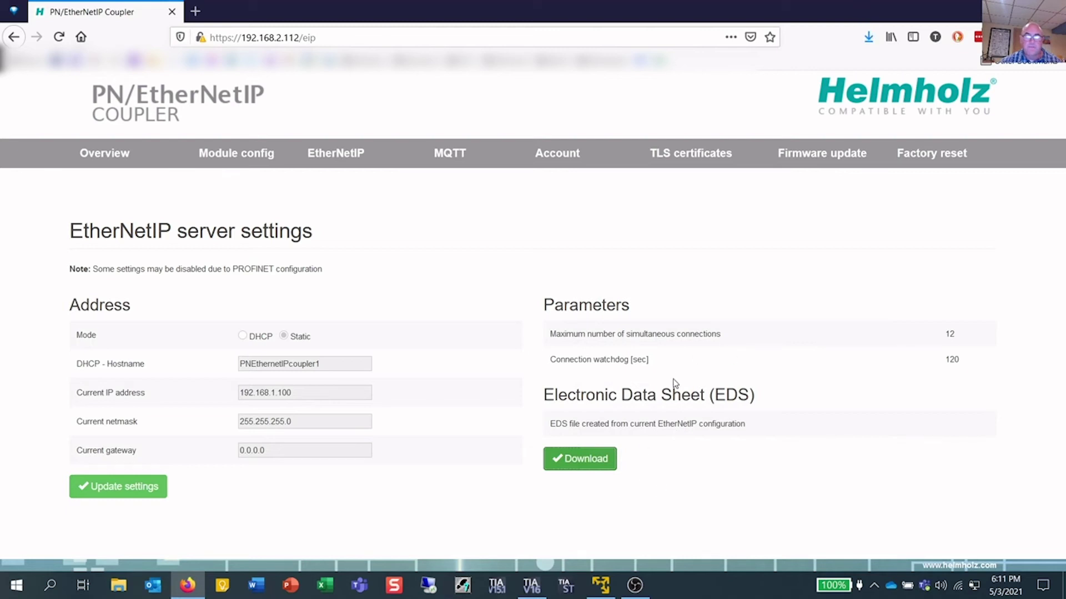
- Switch to RSLogix 5000 in the virtual machine and launch the EDS Hardware Installation Tool
key("super+d")
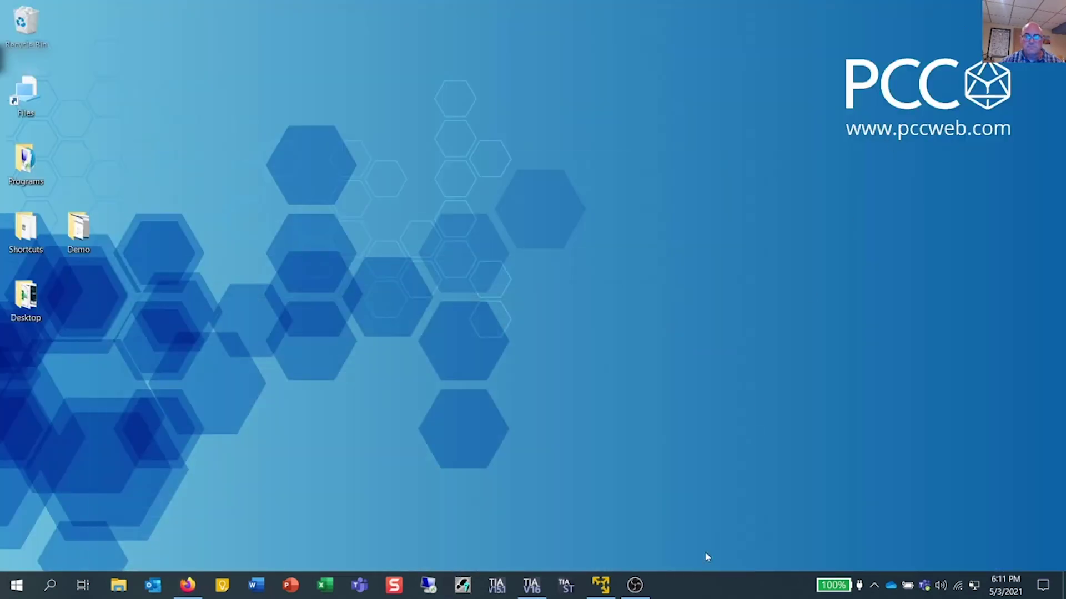
left_click(598, 592)
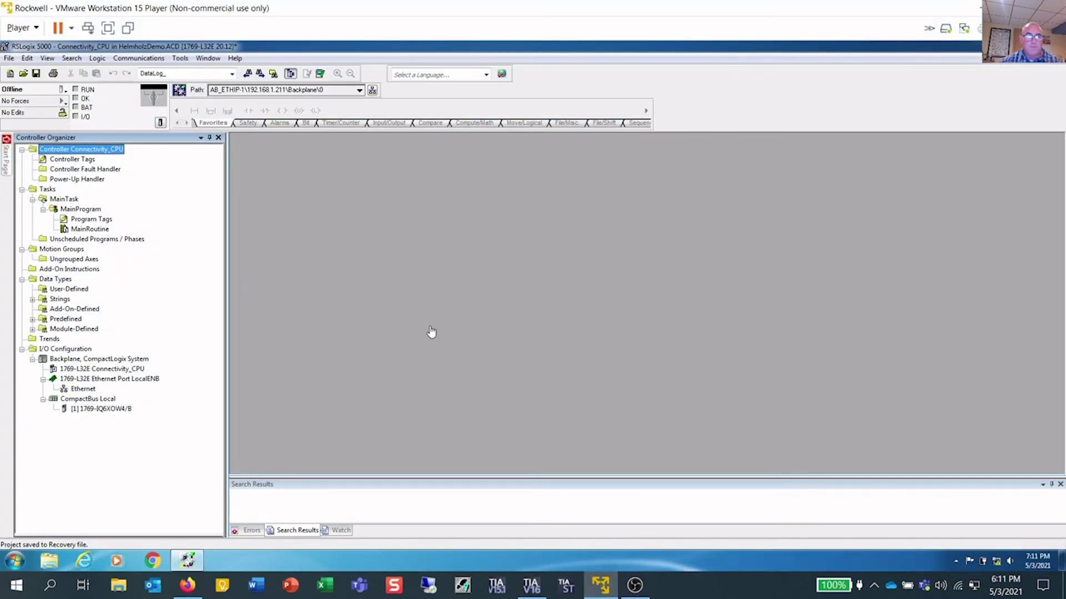
left_click(182, 59)
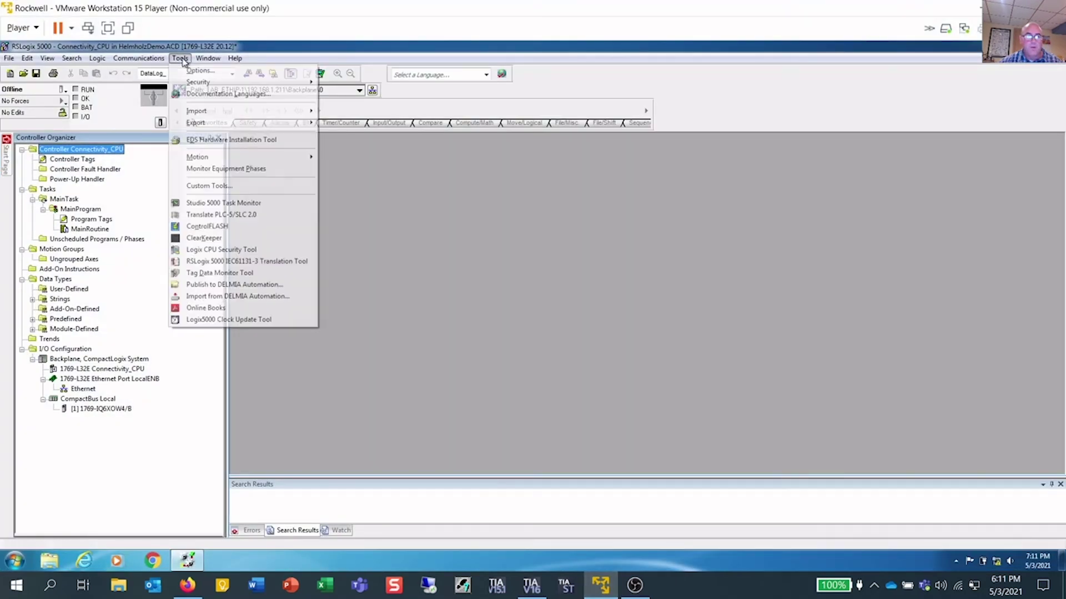
left_click(224, 141)
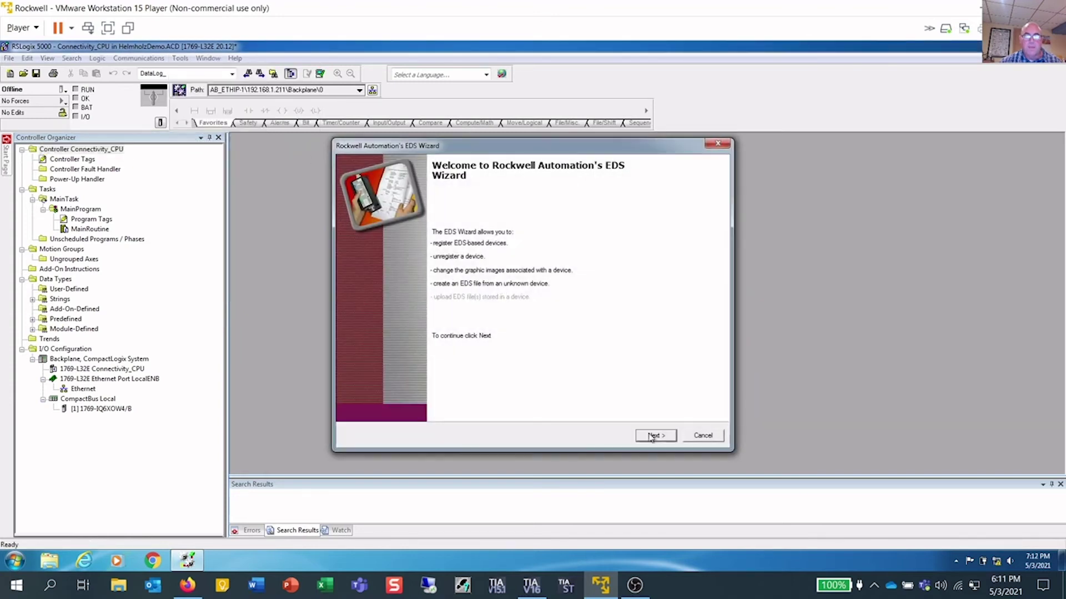
- Register PNEthernetIPcoupler1(1).eds through the EDS Wizard, keeping the default device image
left_click(655, 436)
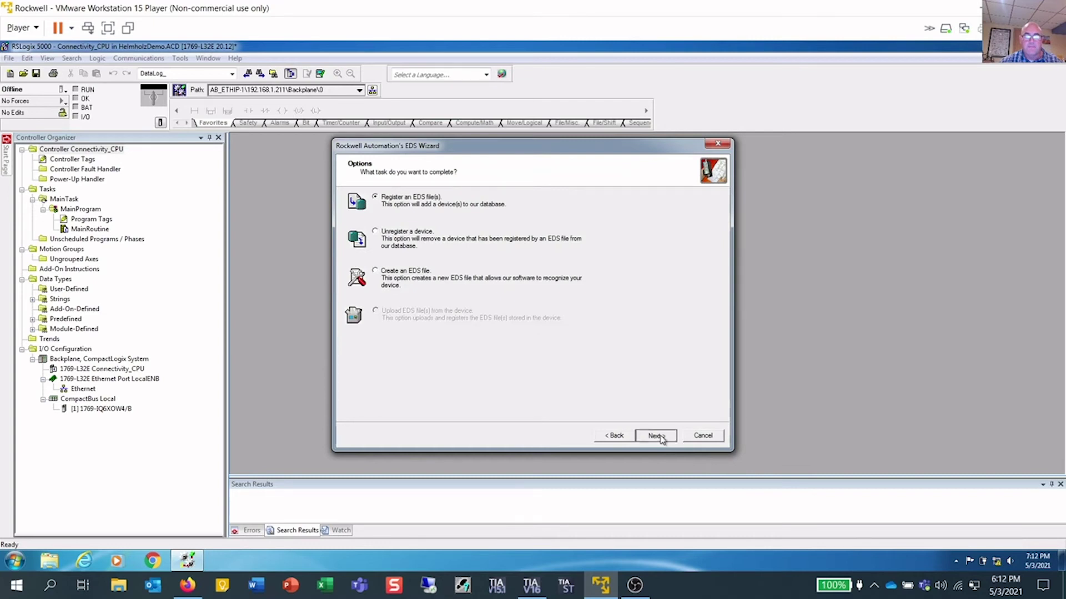
left_click(658, 436)
left_click(568, 271)
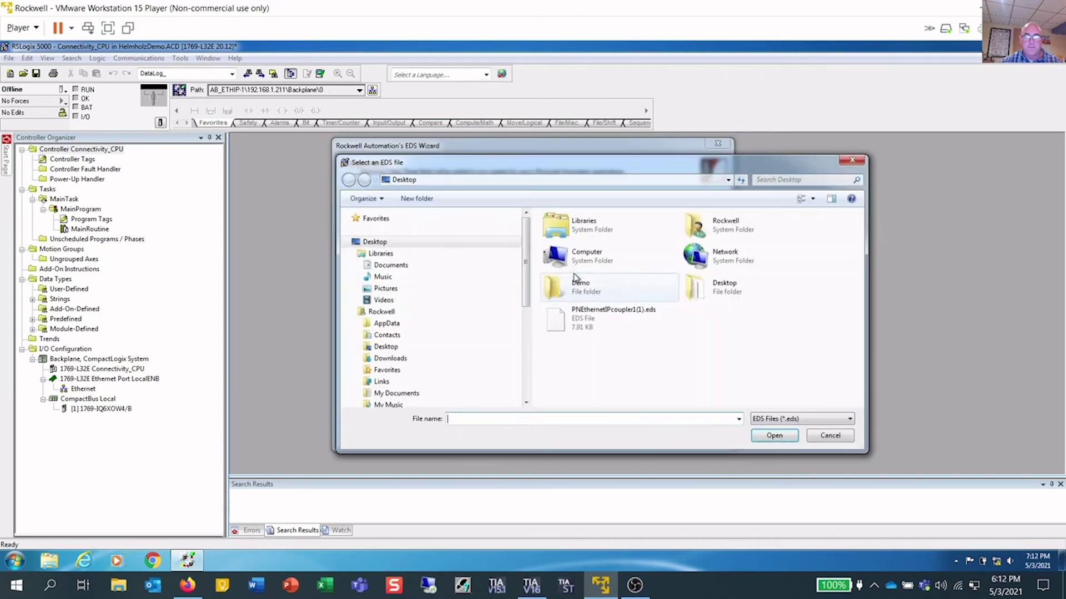
left_click(598, 319)
left_click(771, 436)
left_click(664, 437)
left_click(664, 437)
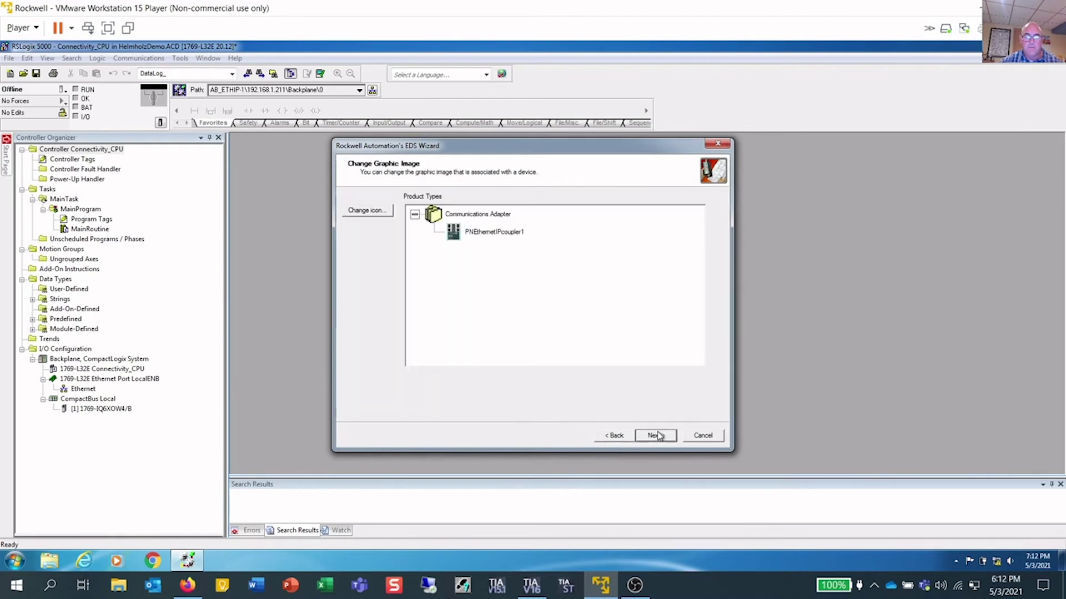
left_click(663, 438)
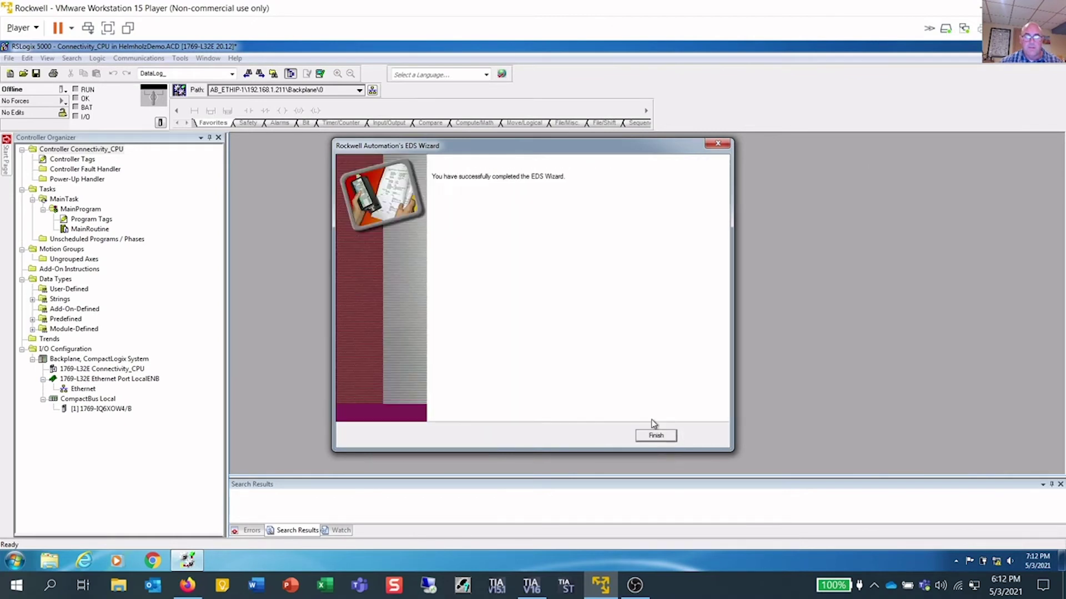
left_click(657, 436)
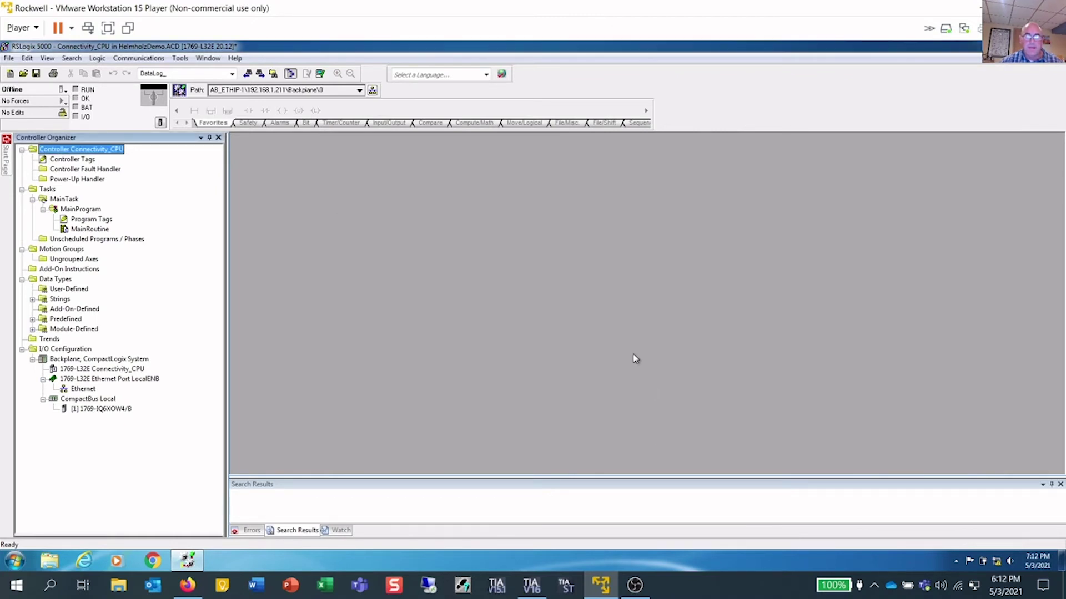
- Add a new Ethernet module, filtering the catalog to Systeme Helmholz GmbH and creating the 700-160-3EN02
right_click(82, 392)
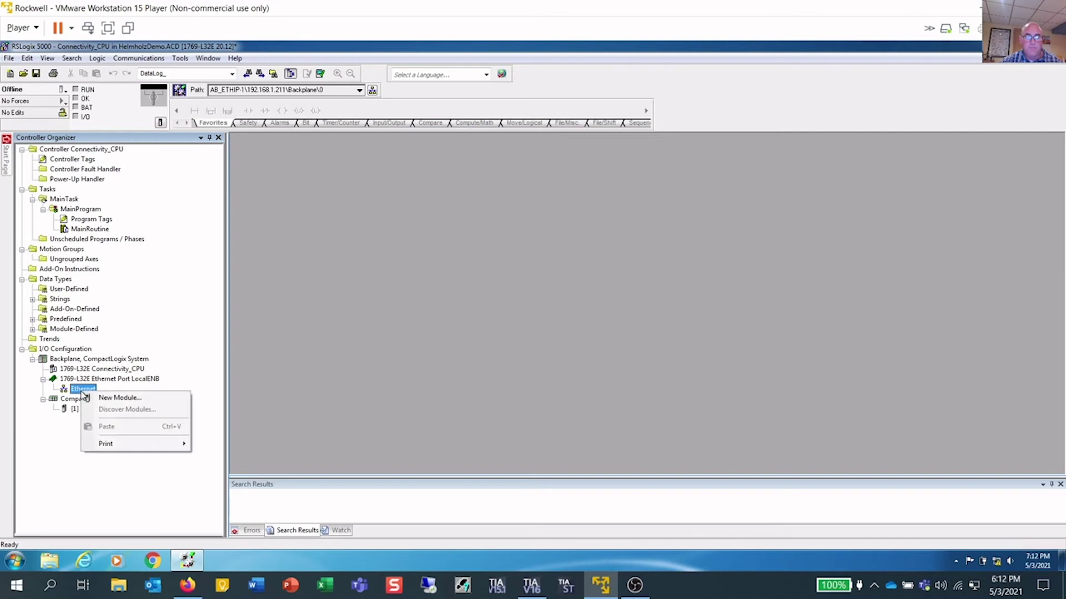
left_click(109, 398)
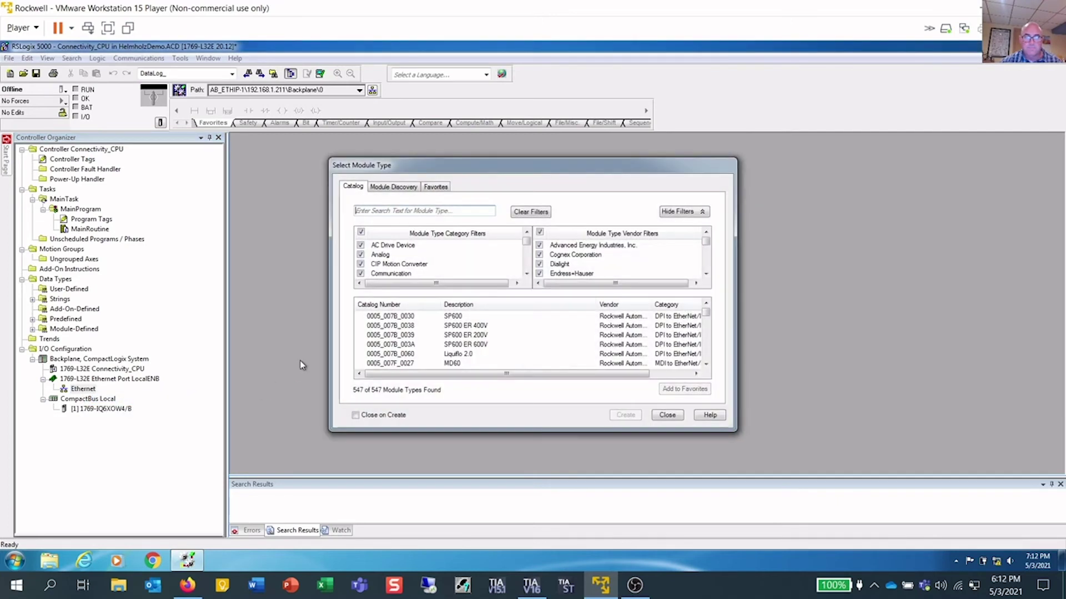
left_click(539, 232)
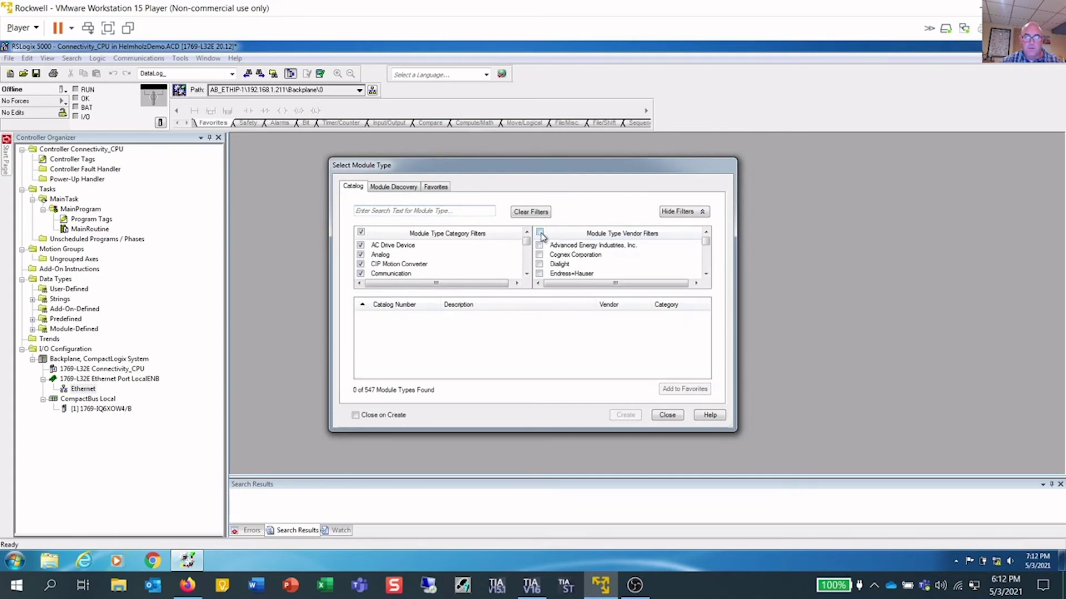
left_click_drag(706, 244, 707, 276)
left_click(539, 264)
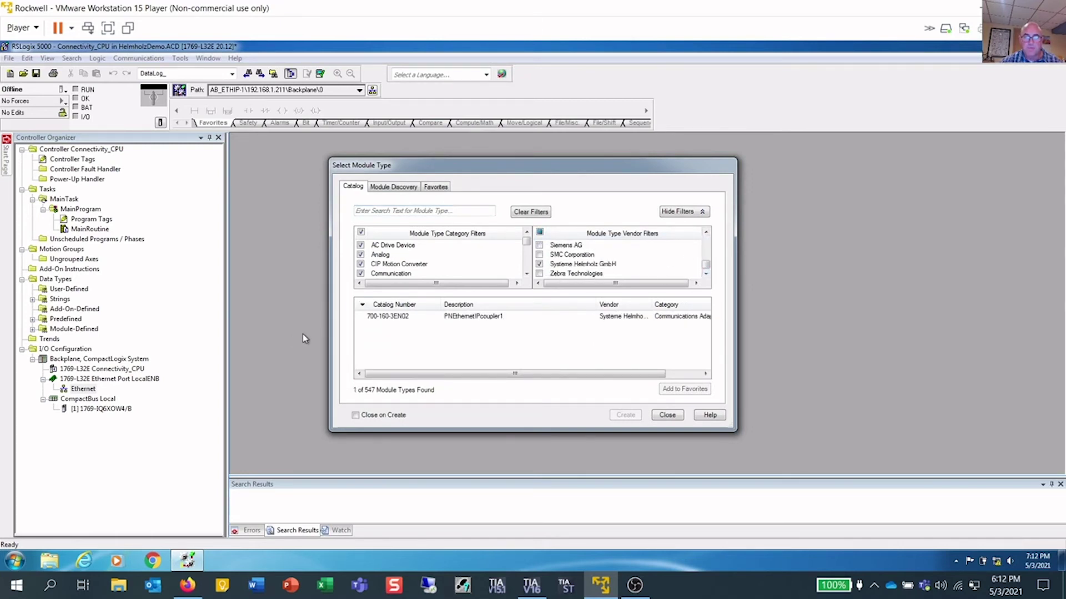
left_click(398, 317)
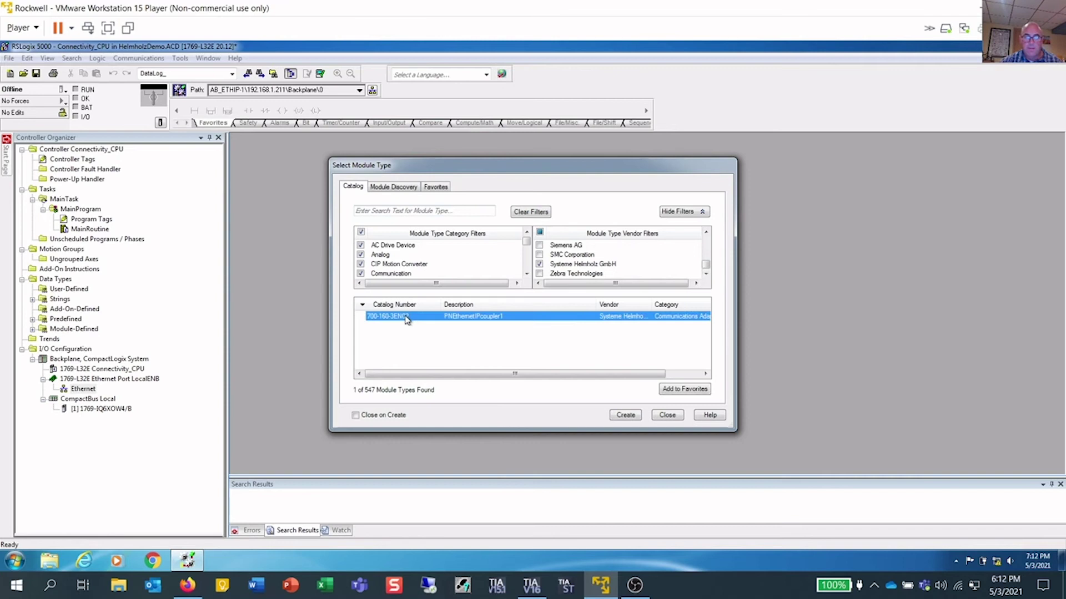
left_click(627, 416)
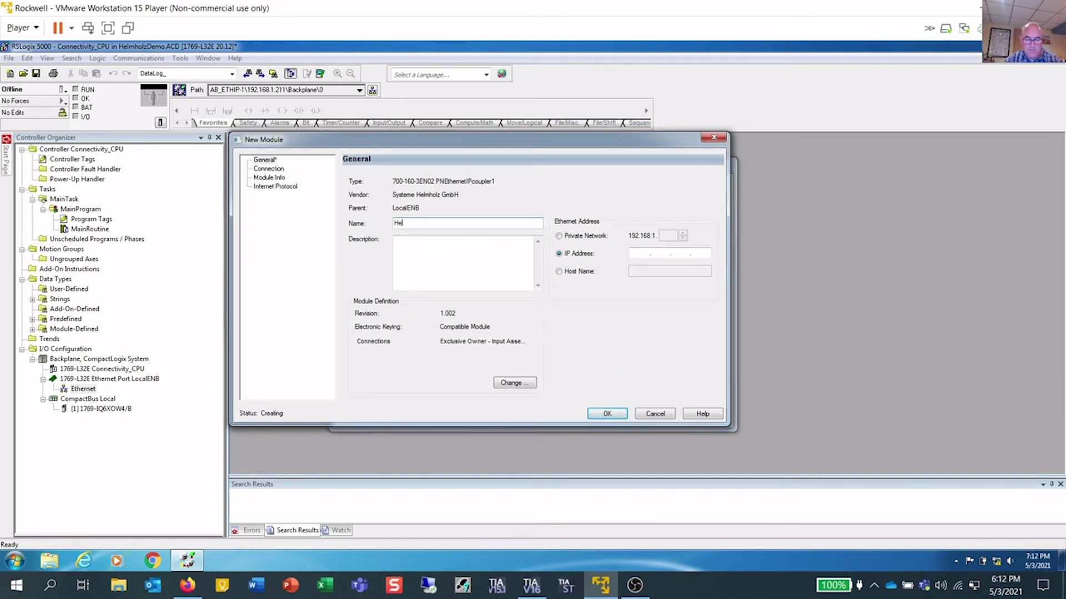
- Name the coupler Helmholz_coupler_to_1200 at 192.168.1.100 with Output Assembly 150 and Input Assembly 100 connections
type("z_coupler_to_1200")
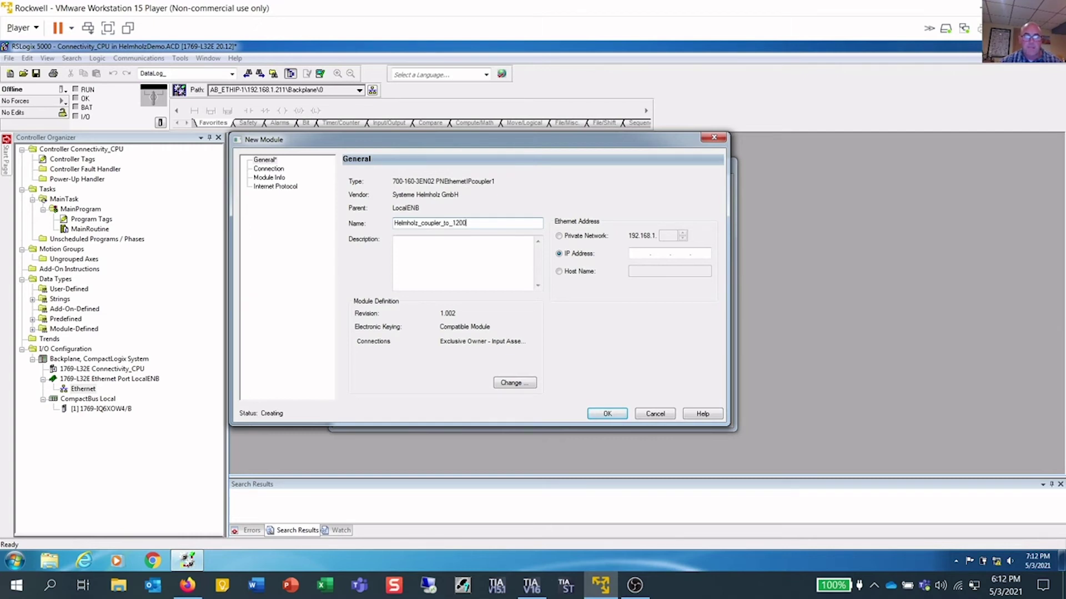
left_click(559, 236)
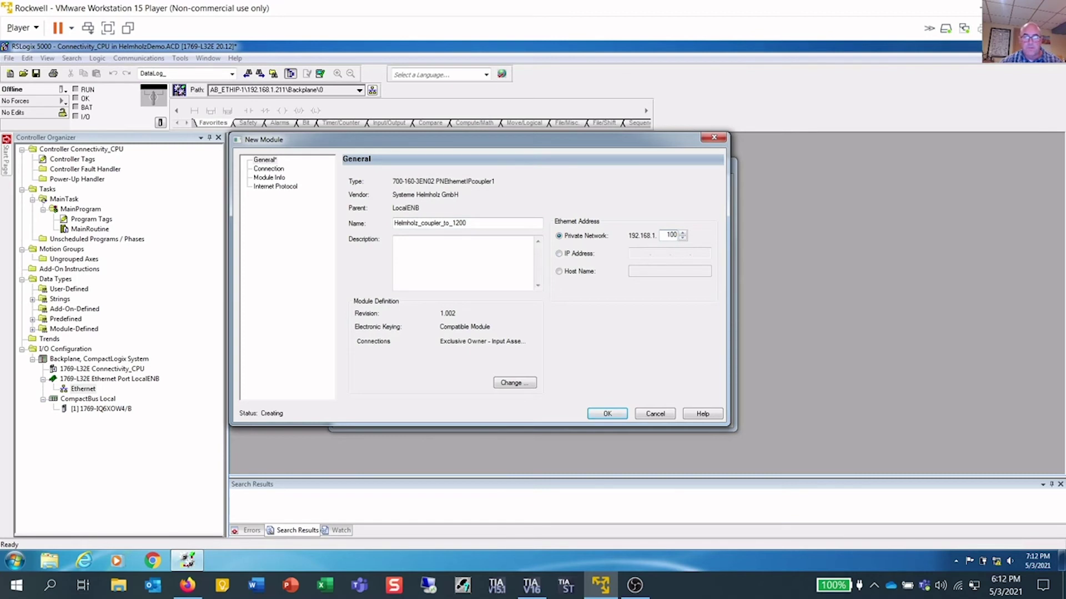
left_click(509, 384)
left_click(400, 269)
left_click(421, 269)
left_click(411, 311)
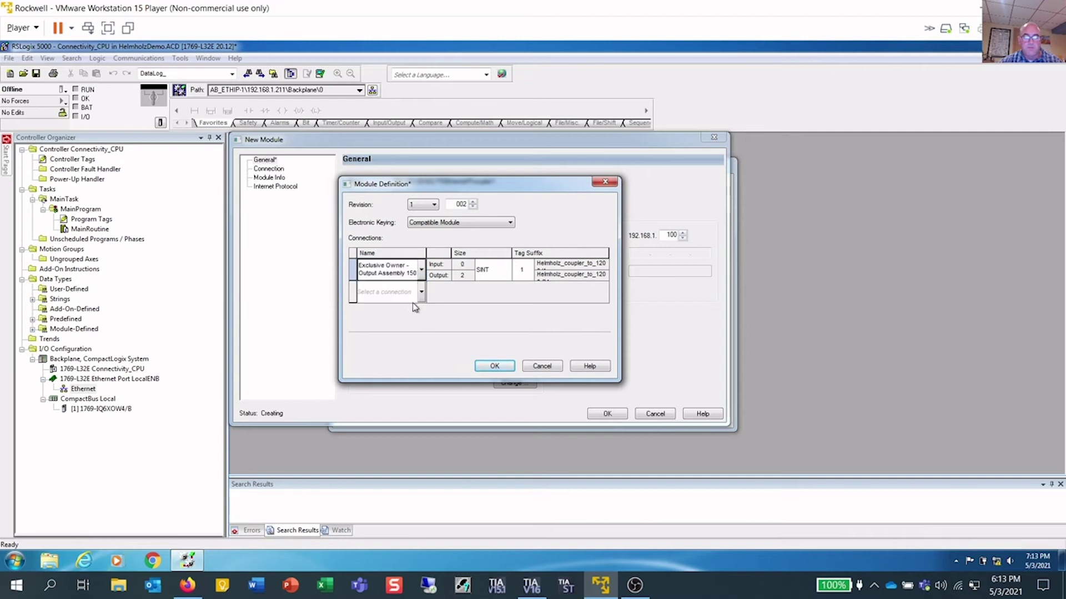
left_click(420, 292)
left_click(404, 319)
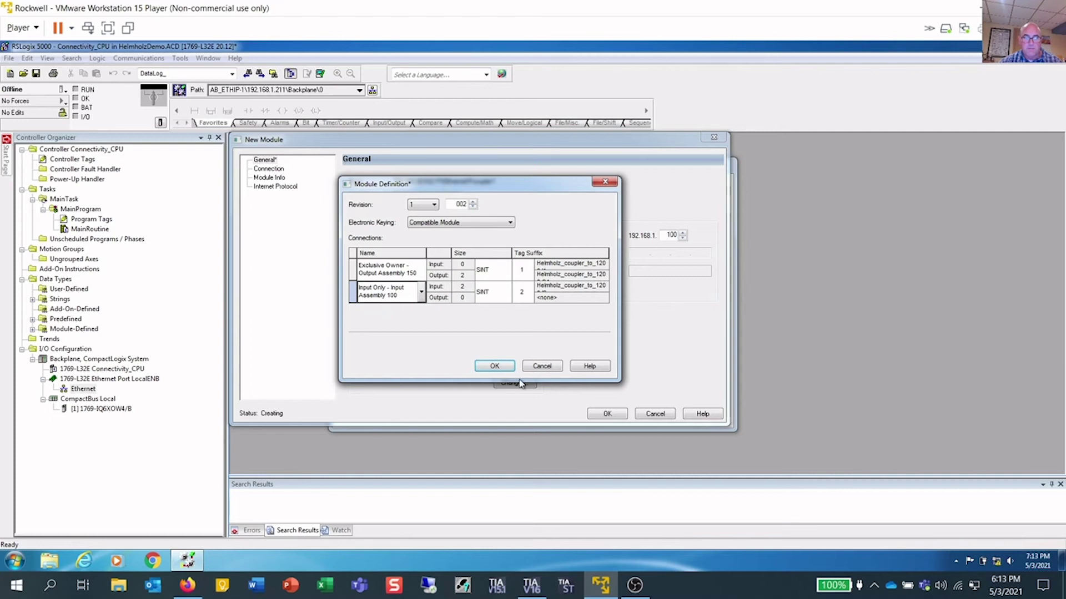
- Apply and confirm the new connection definition, finish the module, and close the catalog
left_click(494, 366)
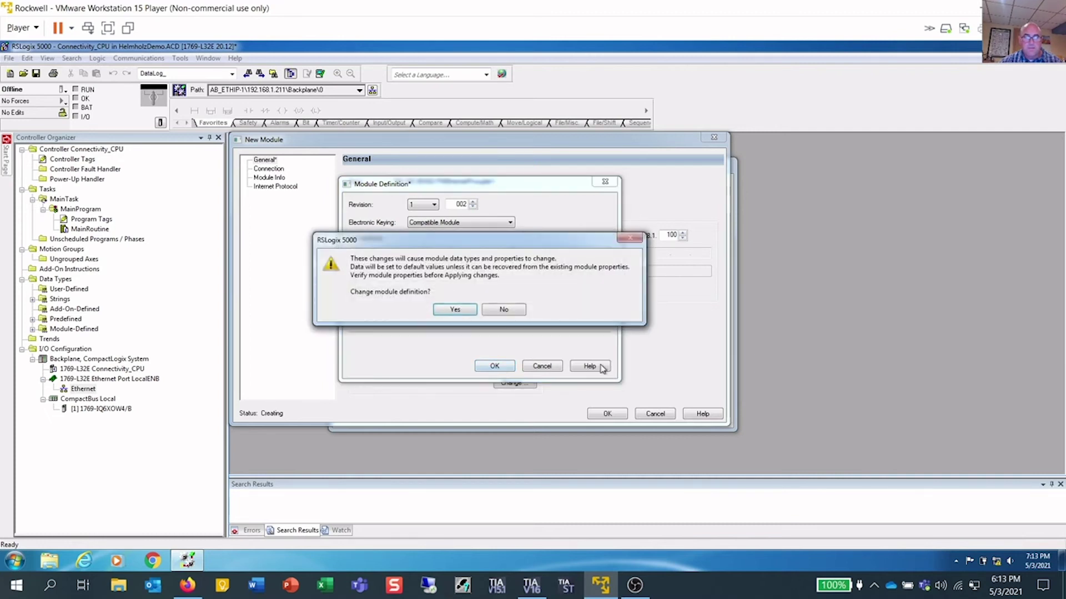
left_click(455, 310)
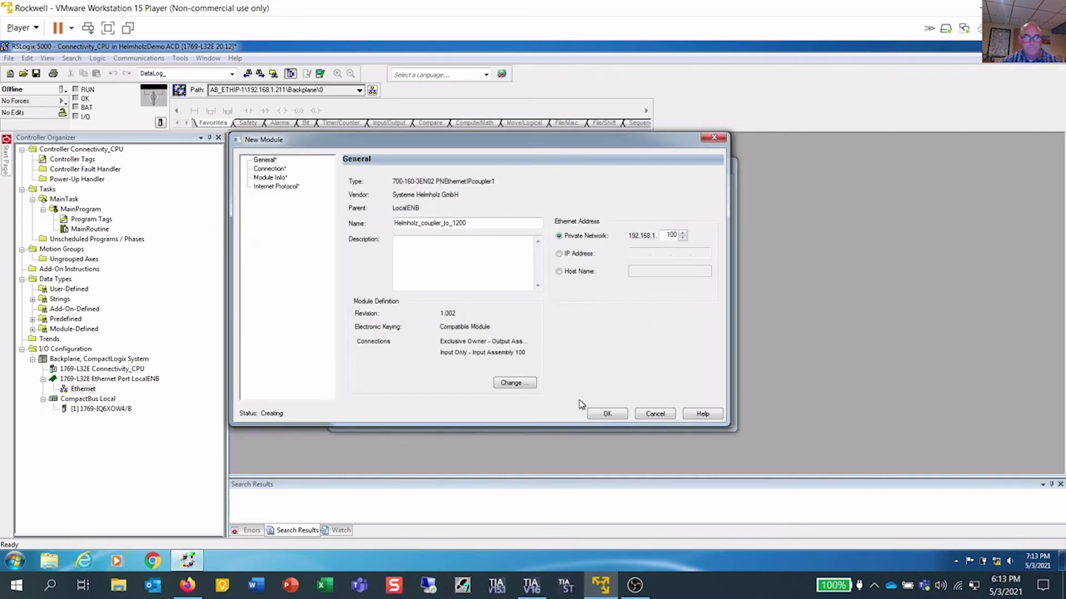
left_click(605, 414)
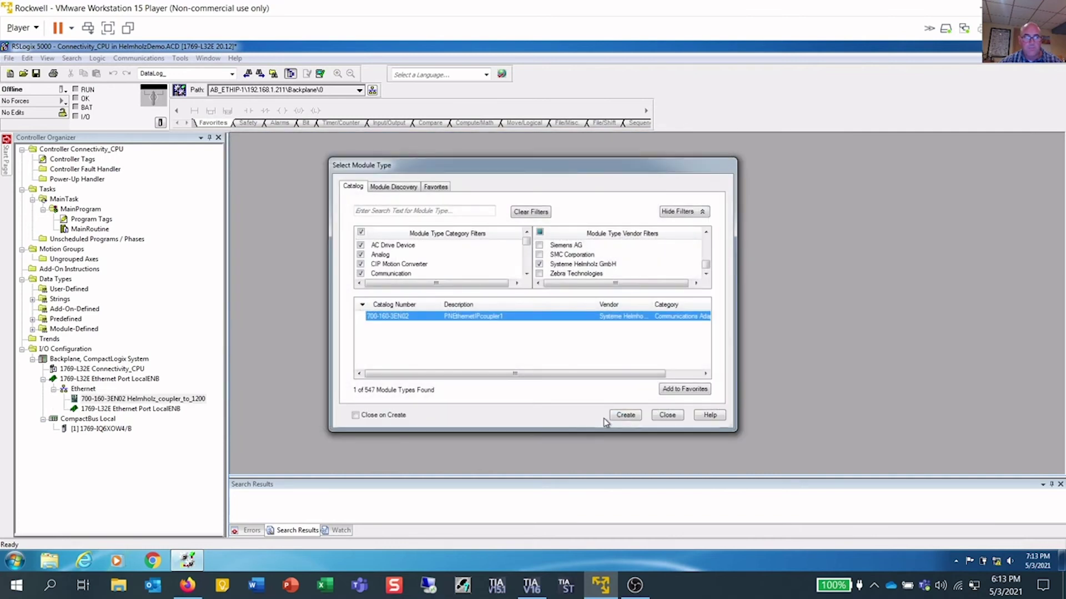
left_click(665, 417)
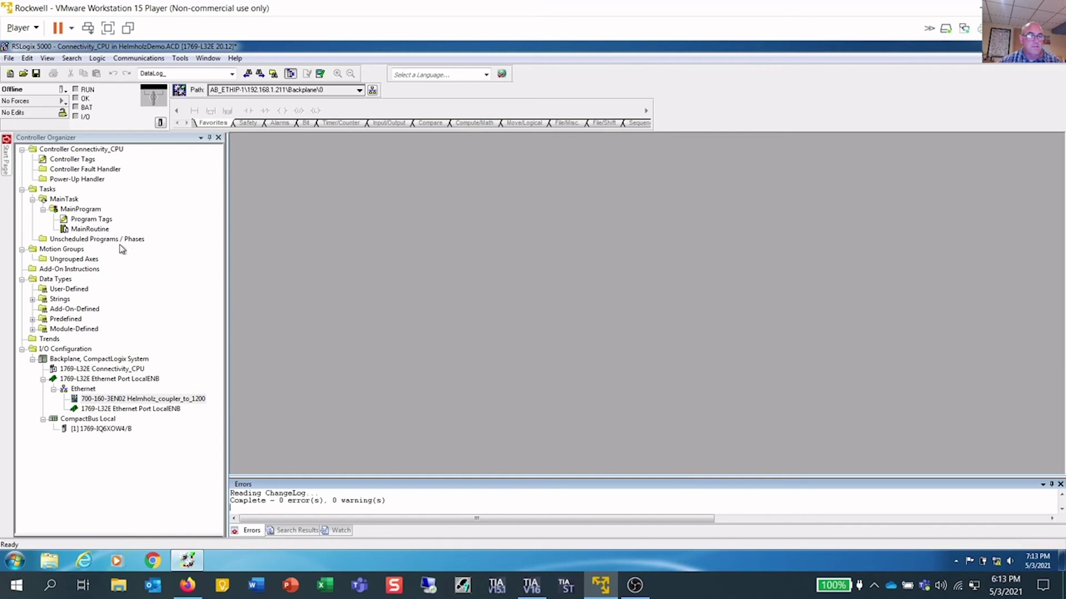
- Open MainRoutine and download the project to the 1769-L32E CompactLogix found via Who Active
left_click(103, 230)
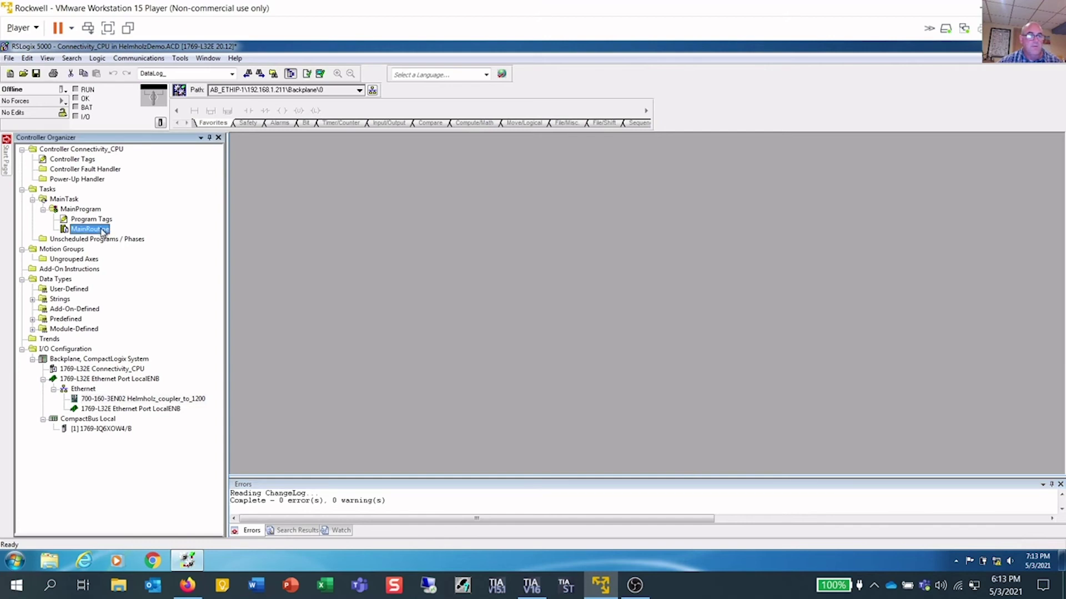
double_click(103, 230)
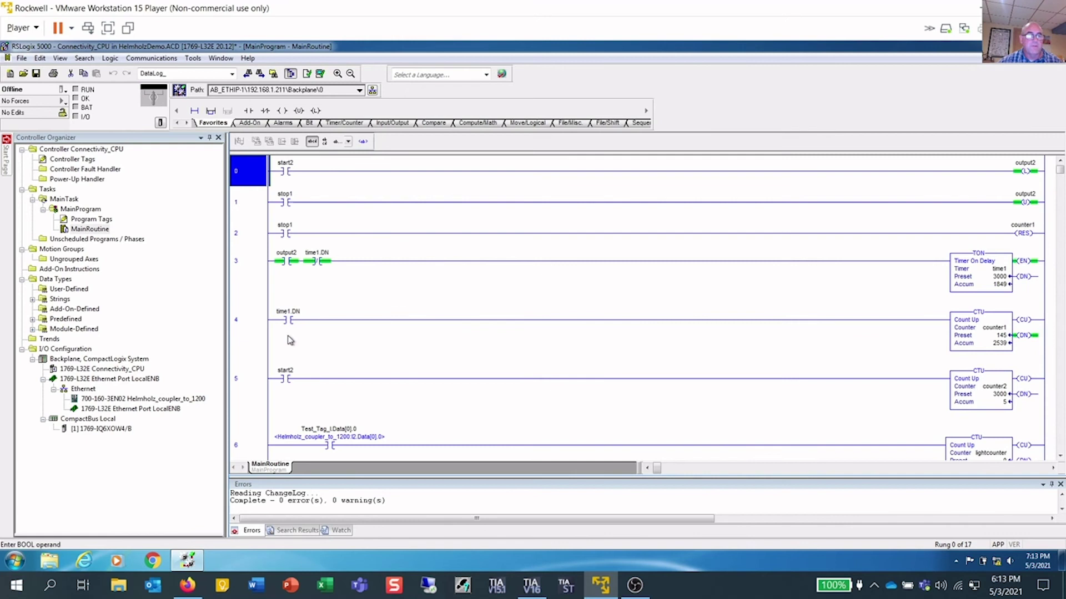
left_click(147, 59)
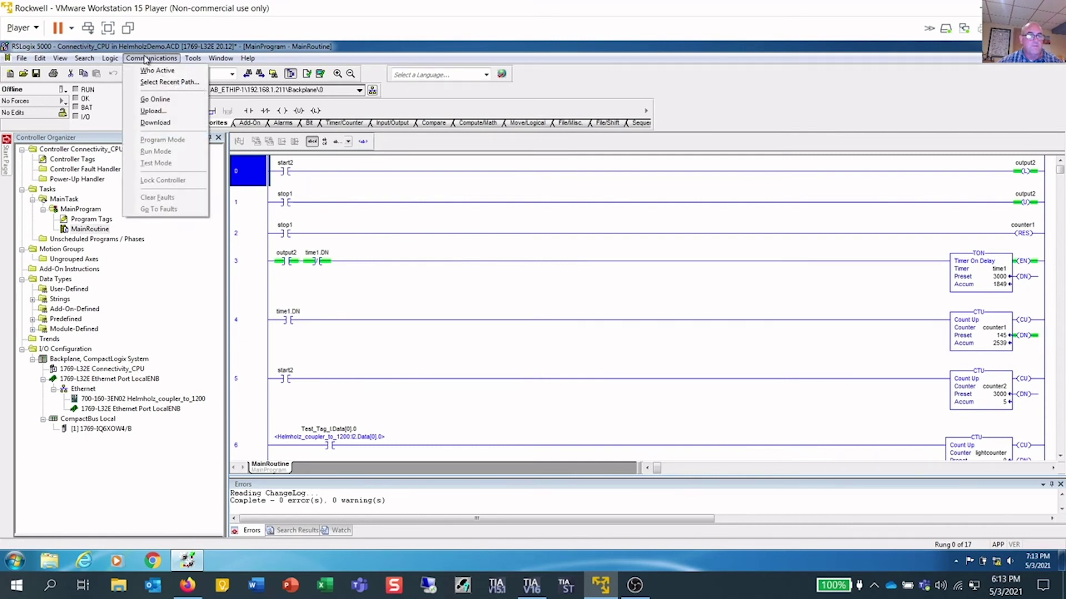
left_click(150, 71)
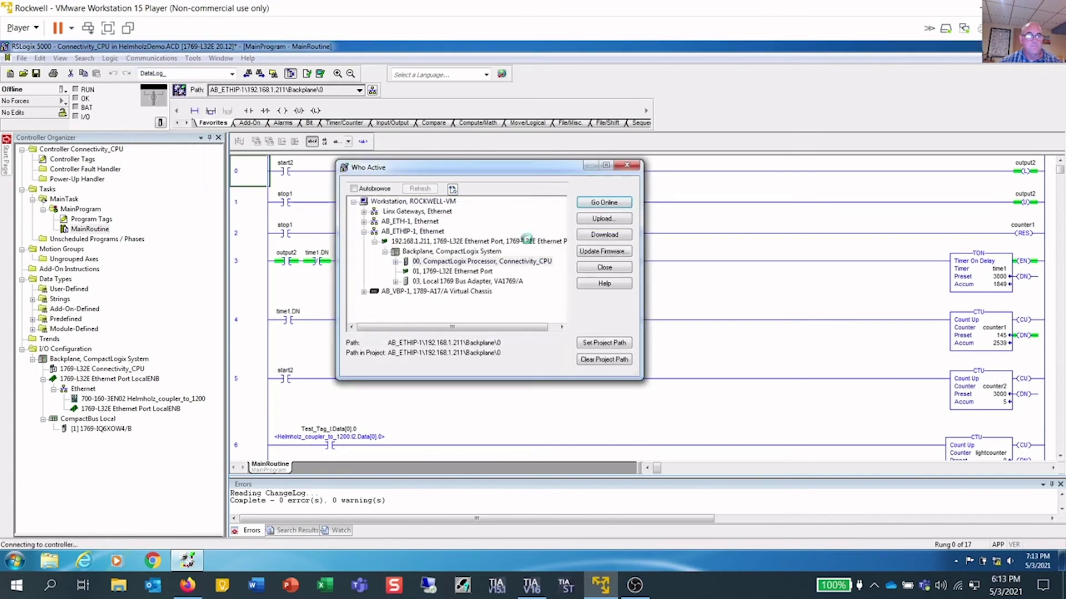
left_click(615, 236)
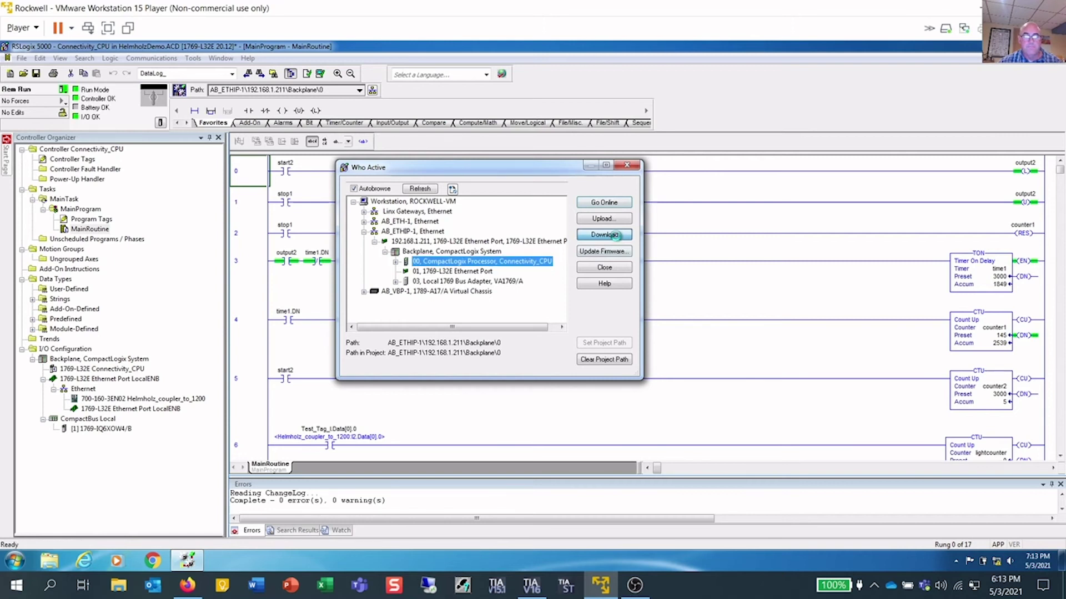
left_click(449, 383)
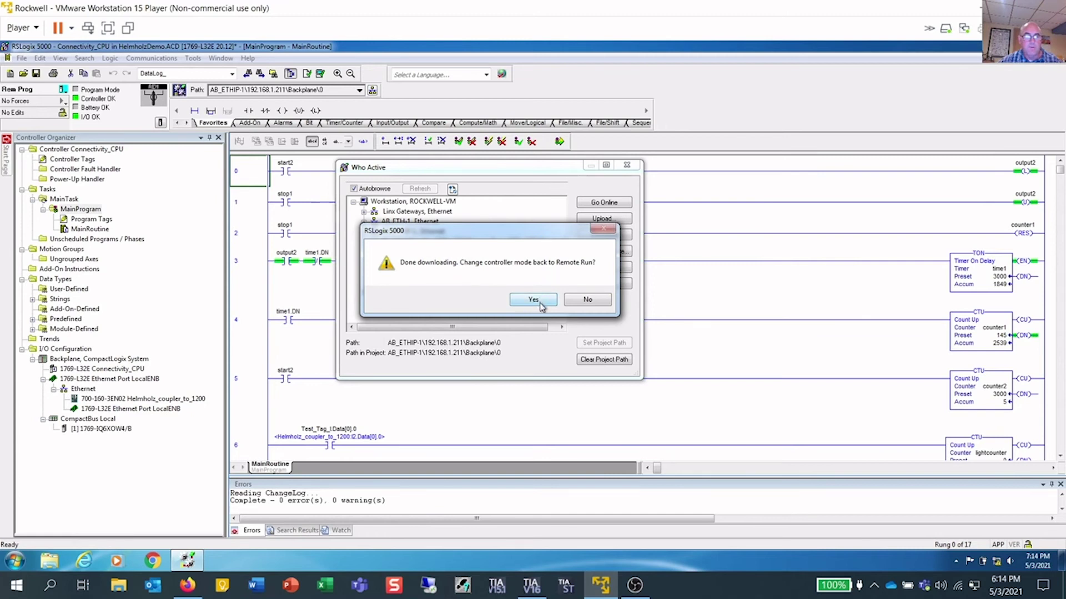
left_click(540, 303)
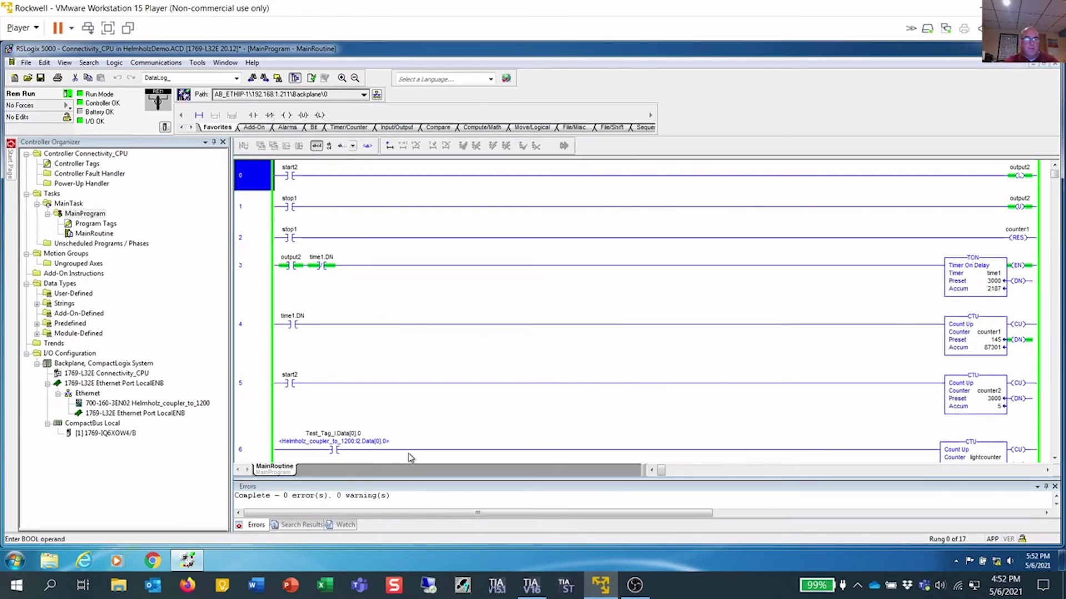
- Scroll through the online rungs, then minimize the VMware Player window to the desktop
scroll(594, 385, "down", 3)
scroll(501, 386, "down", 3)
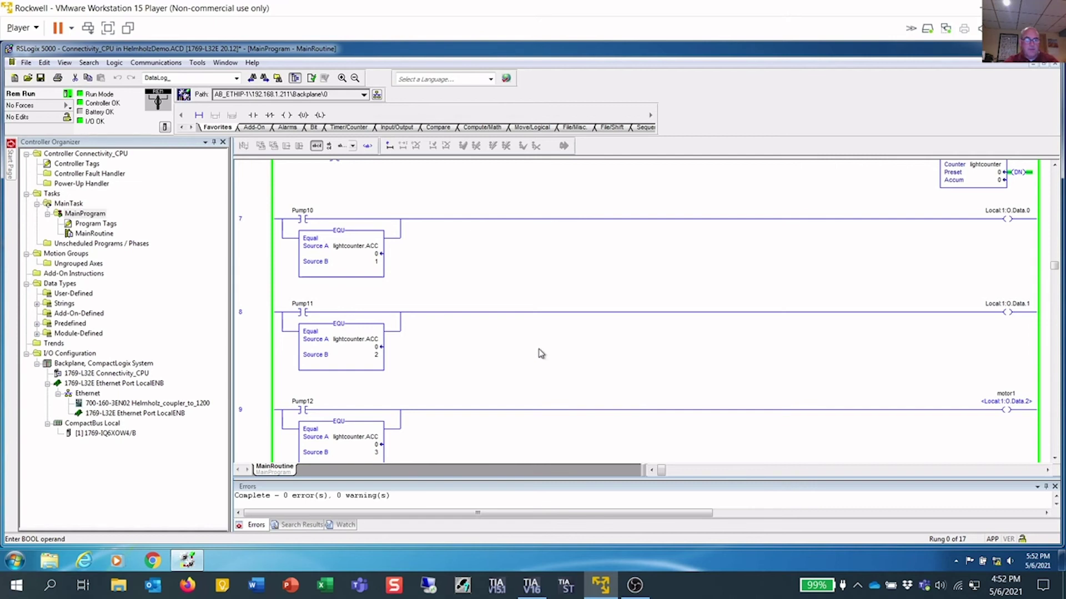
left_click(980, 8)
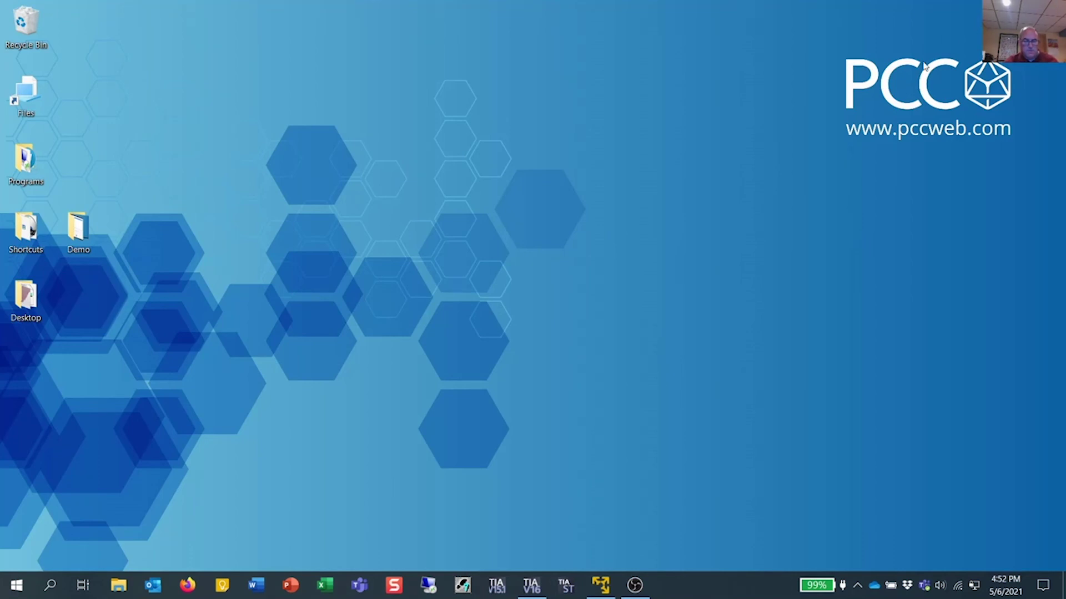
- Show the webcam view of the PLC hardware, then restore TIA Portal's Helmholz PNIE Demo network view
left_click(600, 586)
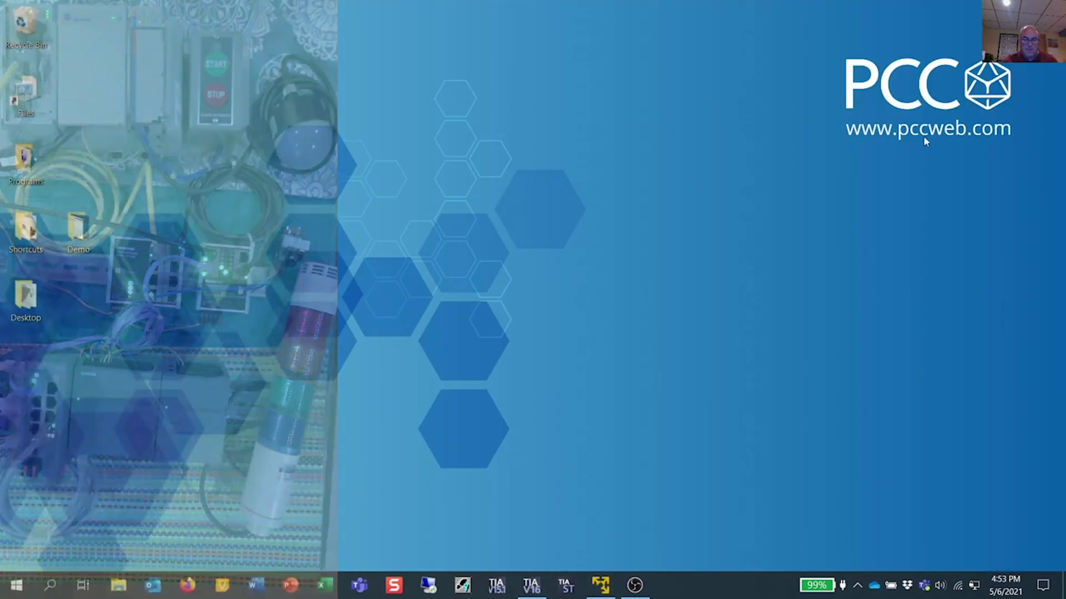
left_click(532, 586)
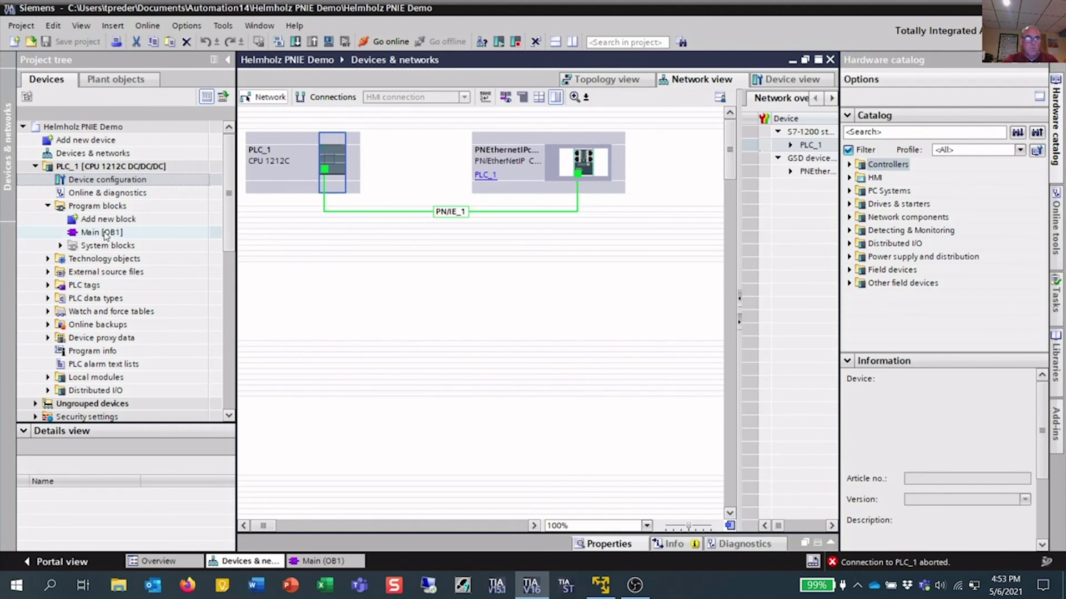
- Open Main [OB1] online to monitor light Networks 8–11, then minimize to the desktop
left_click(105, 233)
double_click(106, 233)
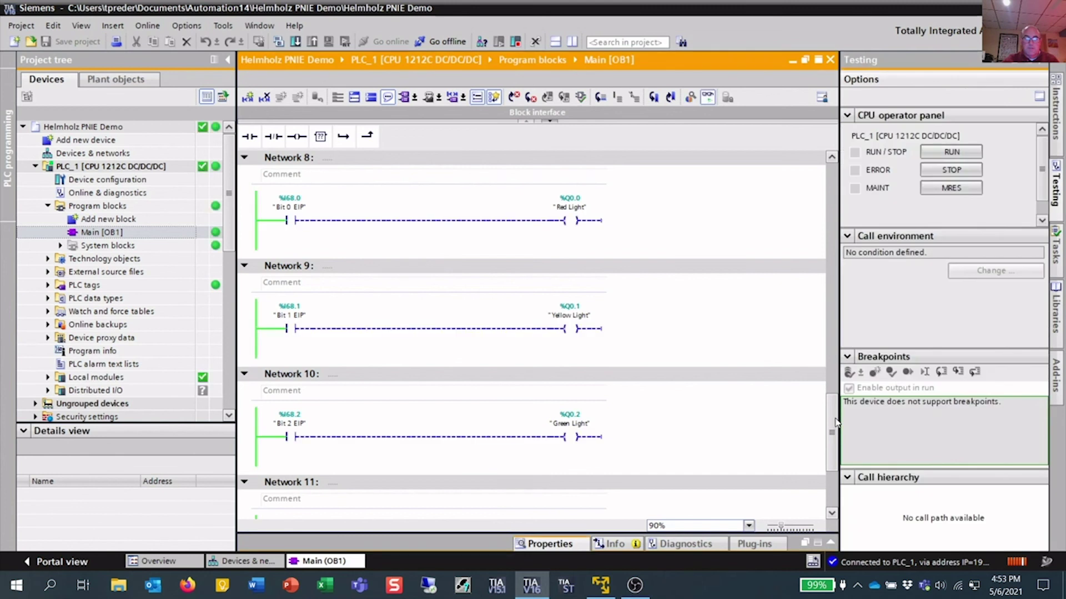
left_click_drag(834, 422, 837, 428)
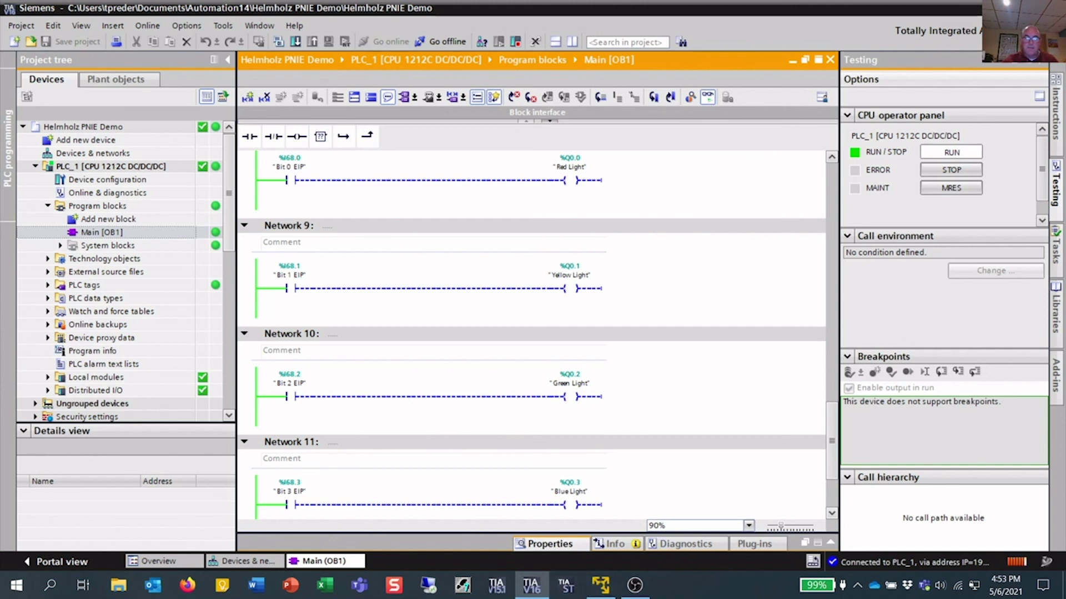
key("super+d")
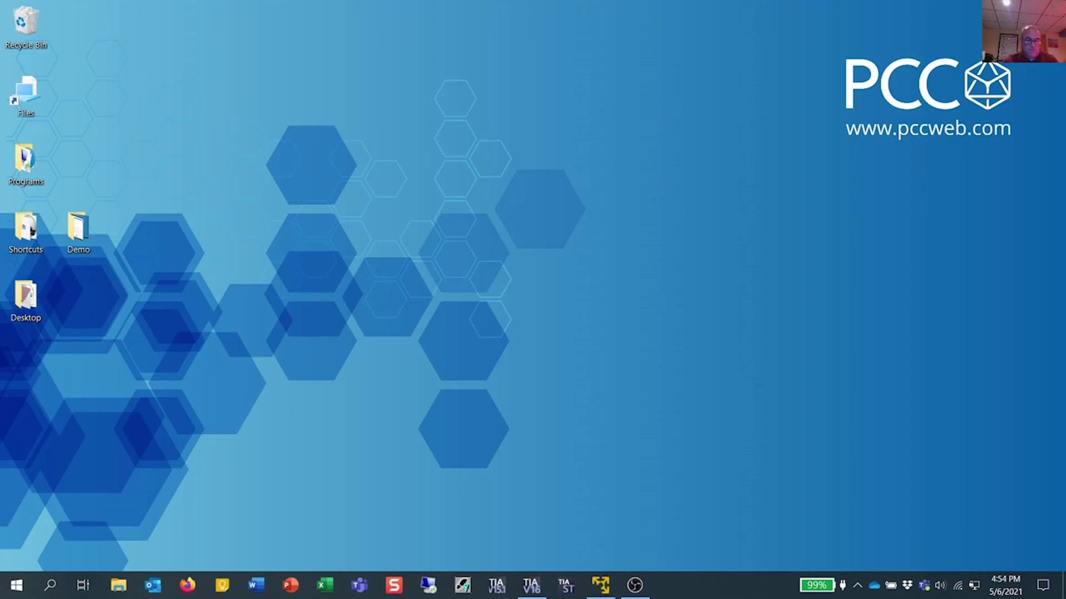
- Restore TIA Portal's monitored Main [OB1] beside the live hardware camera view
left_click(531, 586)
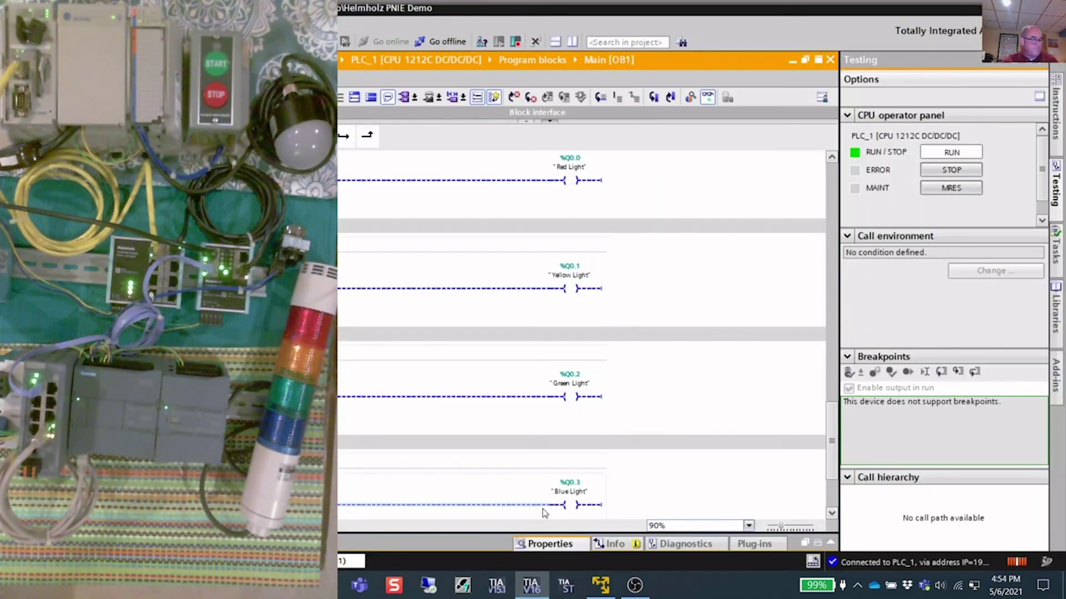